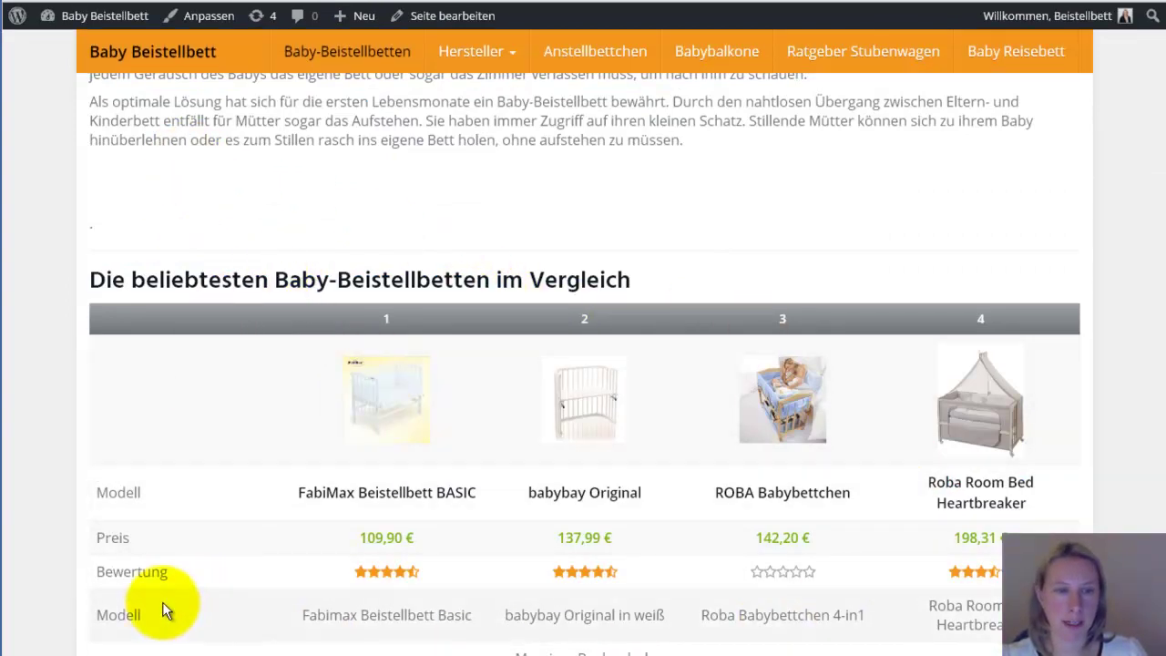
Preview the WALDIN Baby Beistellbett product page from its editor.
{"action": "scroll", "coordinate": [137, 629], "scroll_direction": "down", "scroll_amount": 1}
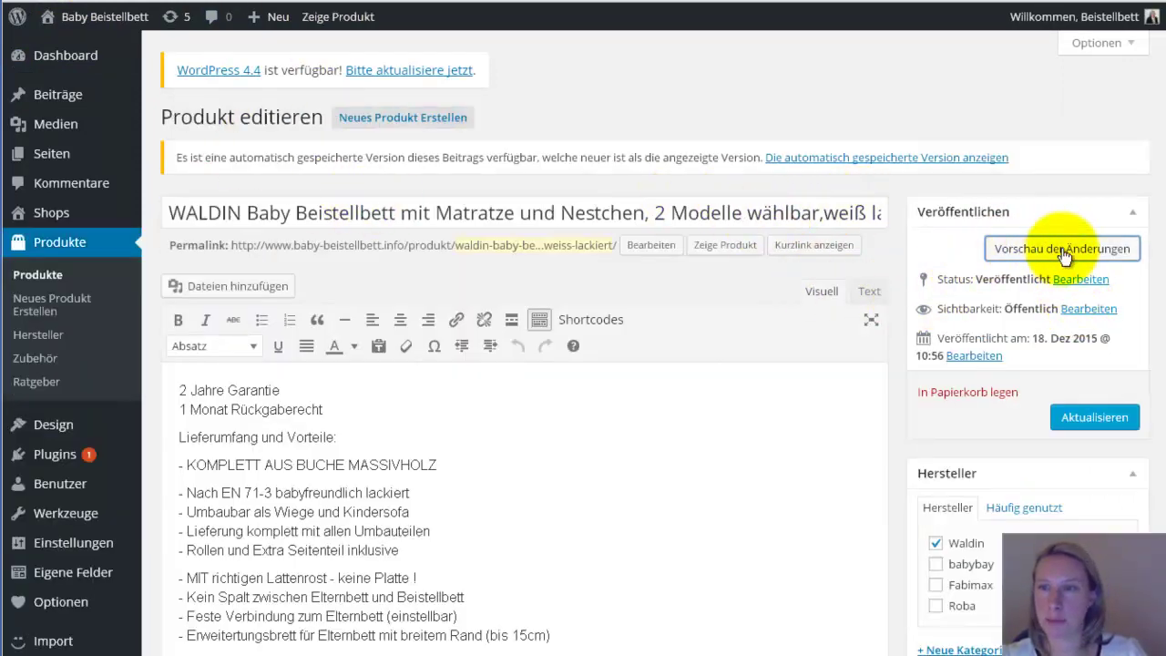
{"action": "left_click", "coordinate": [1062, 251]}
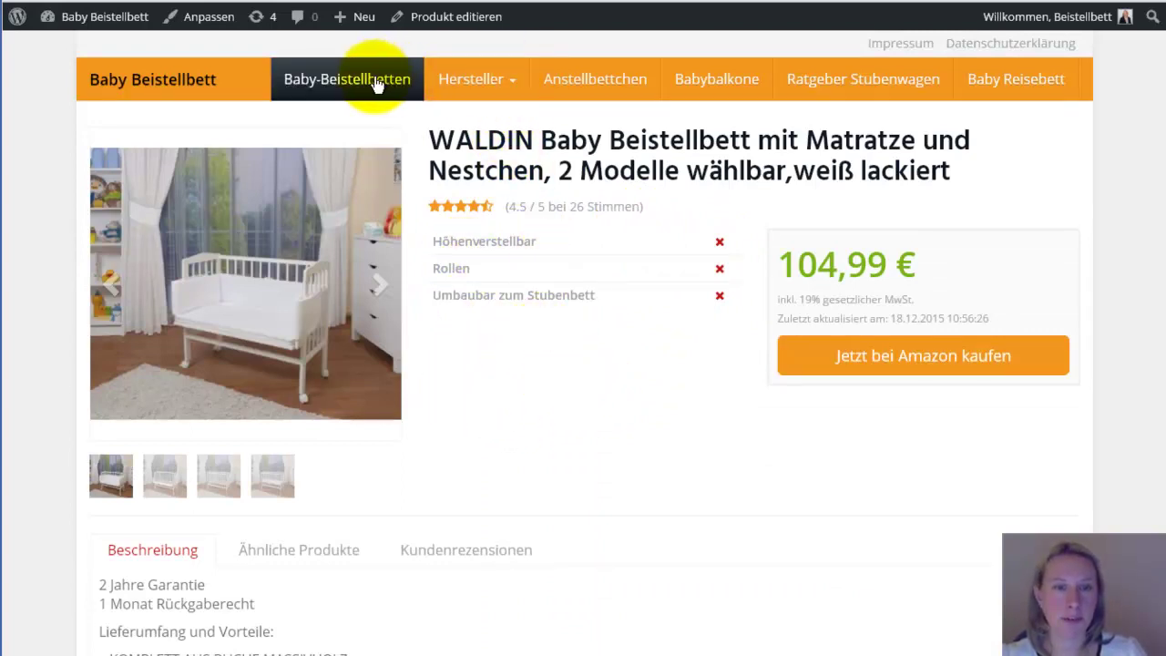
Open the site's Baby-Beistellbetten page and view the comparison table of the most popular models.
{"action": "left_click", "coordinate": [378, 338]}
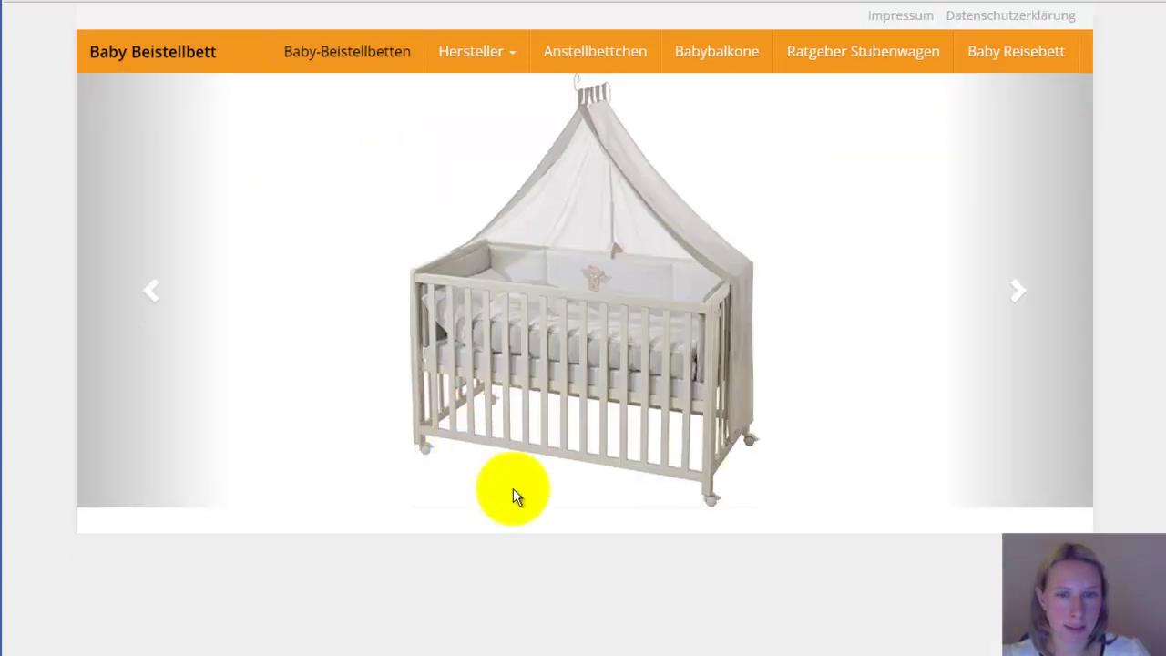
{"action": "scroll", "coordinate": [458, 480], "scroll_direction": "down", "scroll_amount": 7}
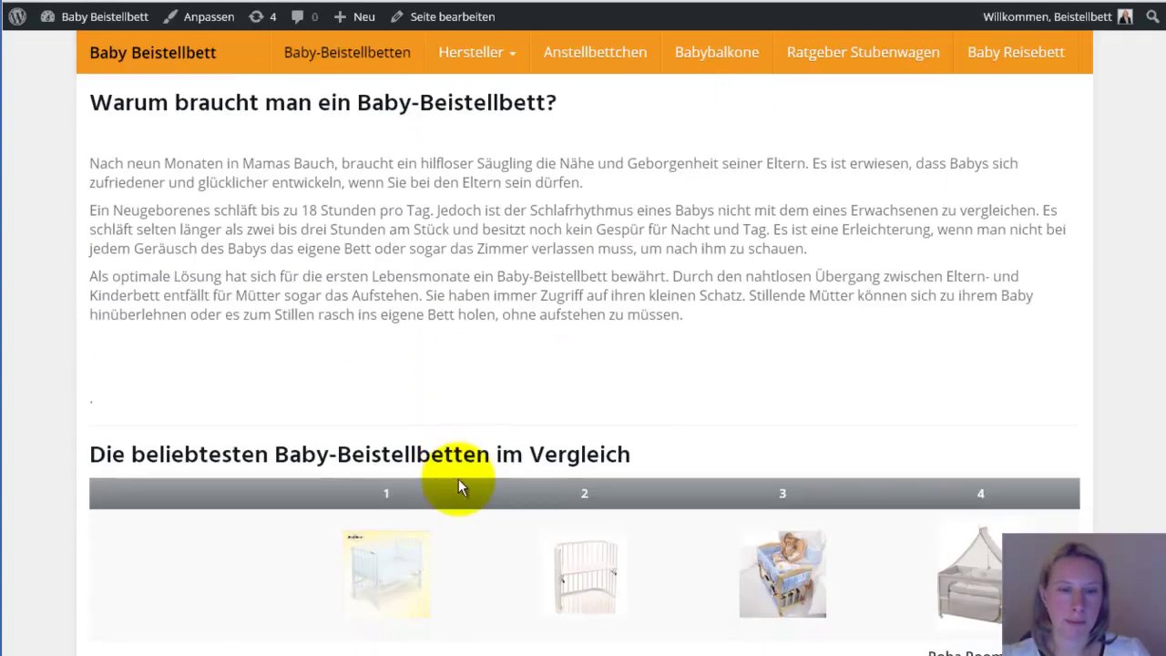
{"action": "scroll", "coordinate": [469, 475], "scroll_direction": "down", "scroll_amount": 2}
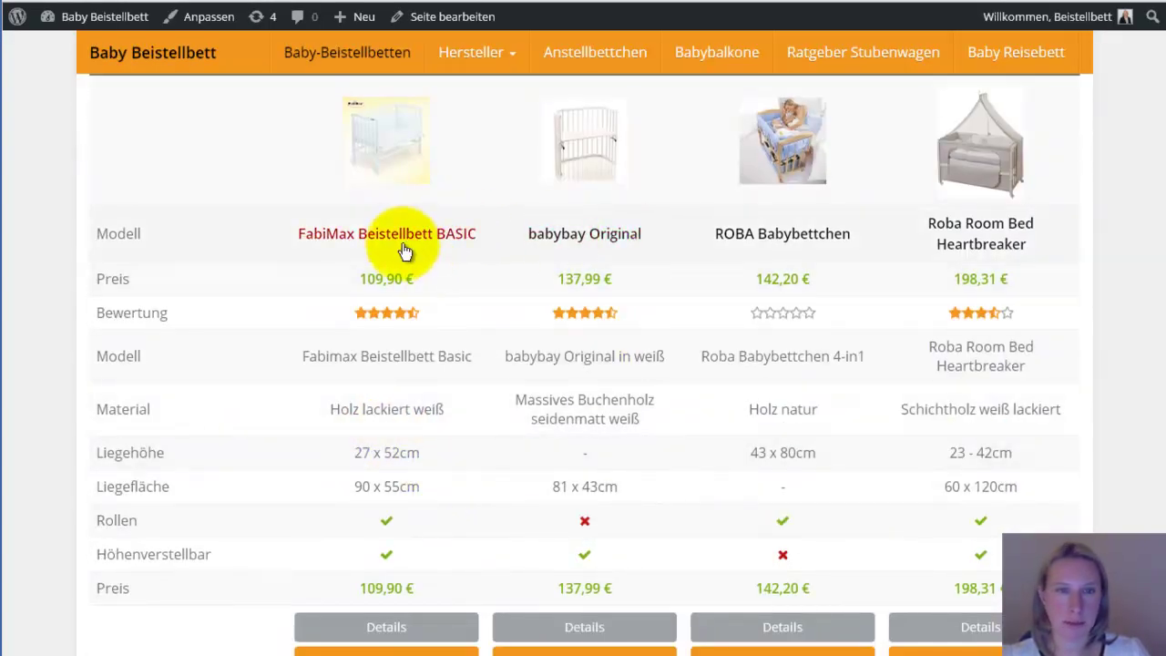
Open the FabiMax Beistellbett BASIC product from the comparison table and review its property list and description.
{"action": "left_click", "coordinate": [352, 174]}
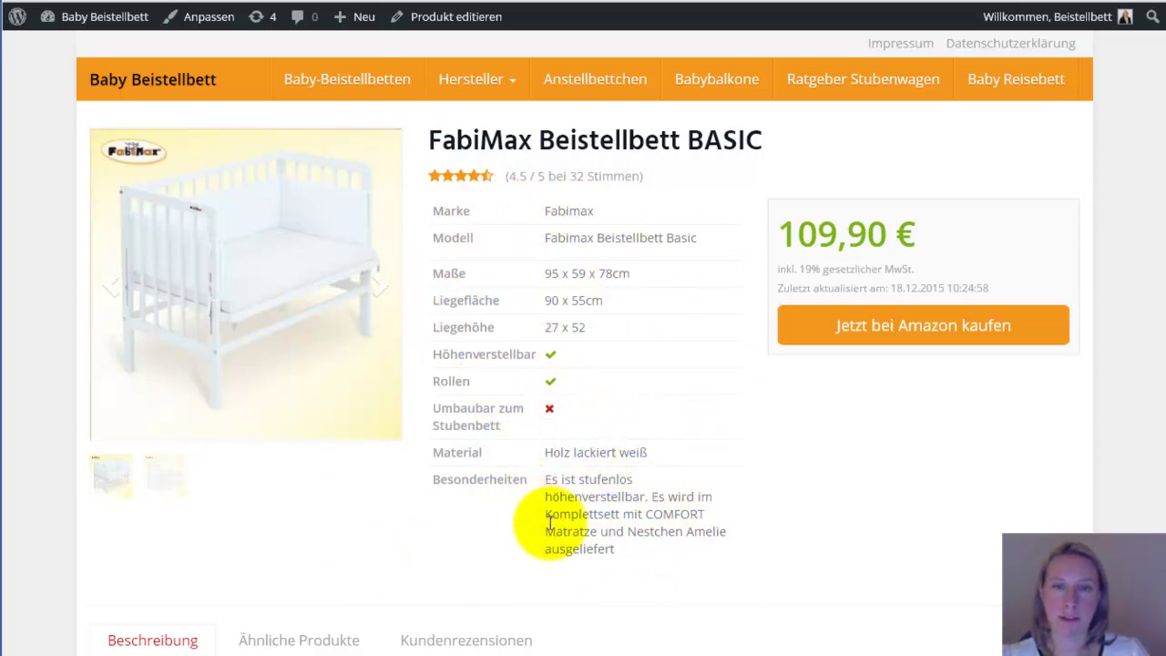
{"action": "scroll", "coordinate": [600, 530], "scroll_direction": "down", "scroll_amount": 2}
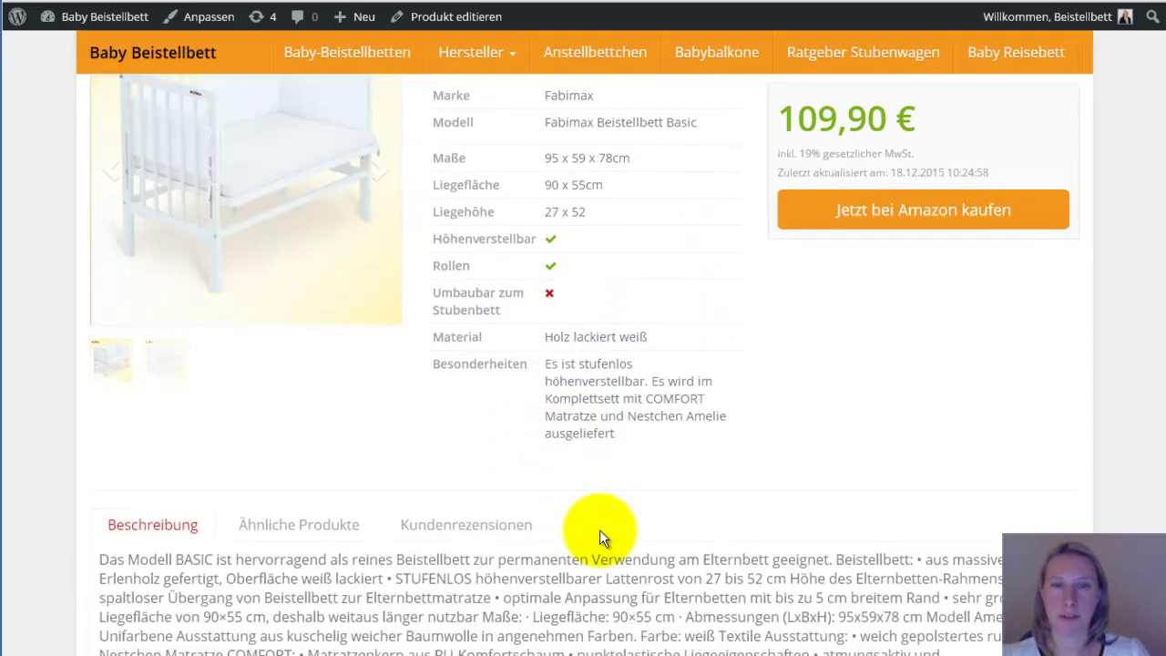
{"action": "scroll", "coordinate": [599, 533], "scroll_direction": "up", "scroll_amount": 2}
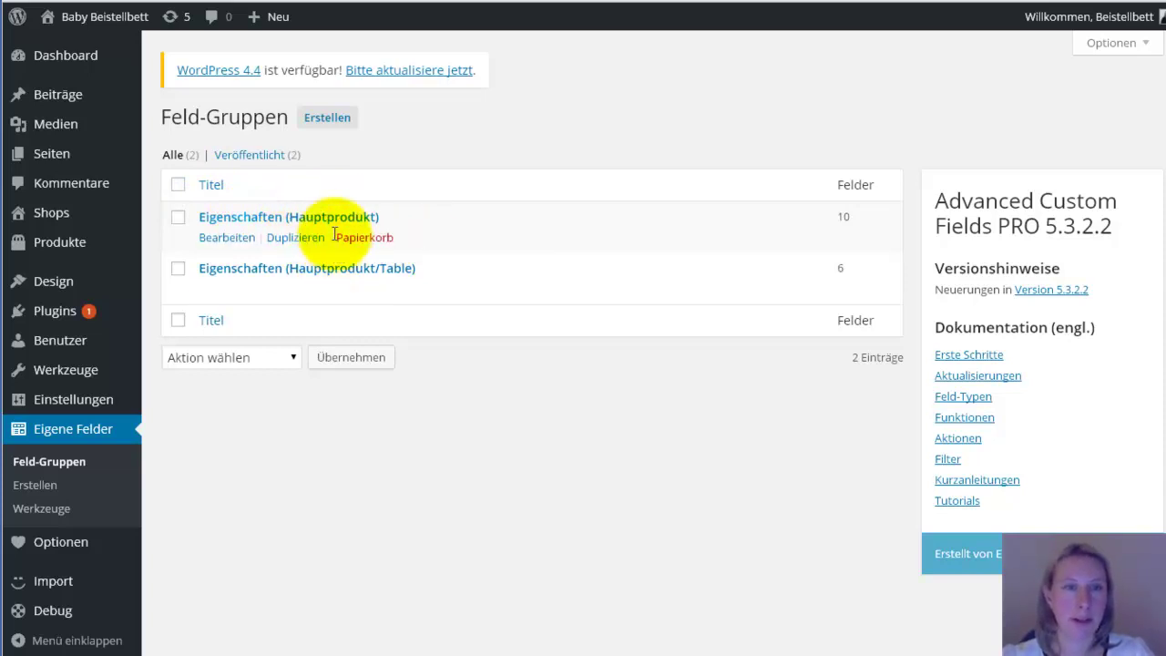
Open the field group Eigenschaften (Hauptprodukt) for editing and review its list of fields.
{"action": "left_click", "coordinate": [269, 221]}
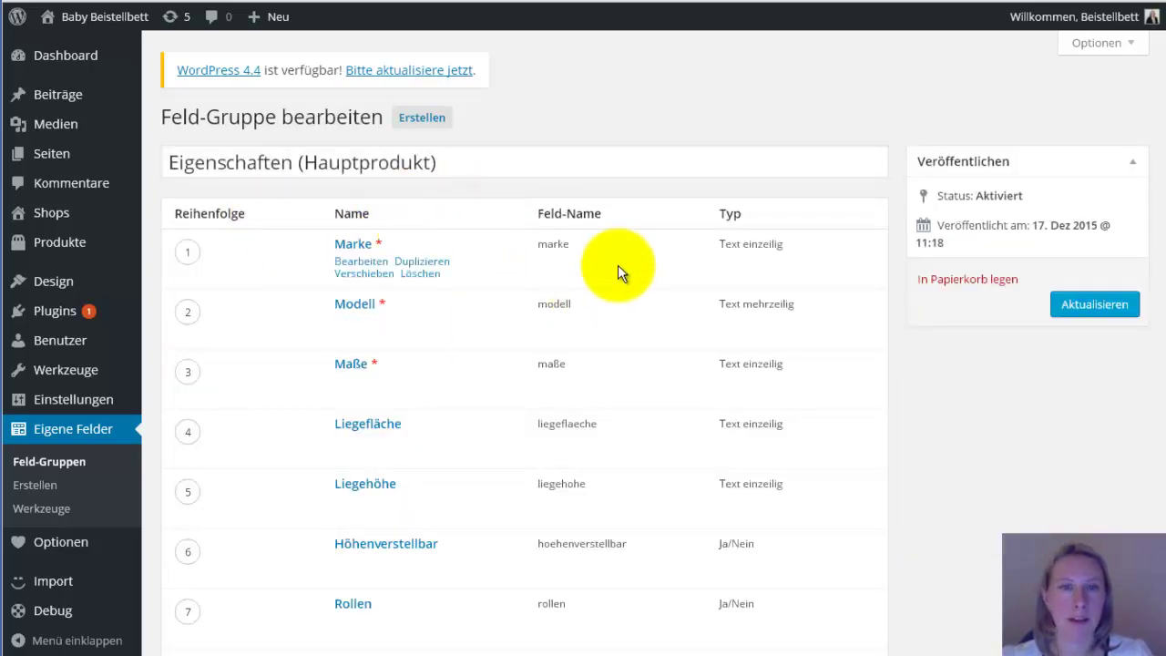
{"action": "mouse_move", "coordinate": [273, 261]}
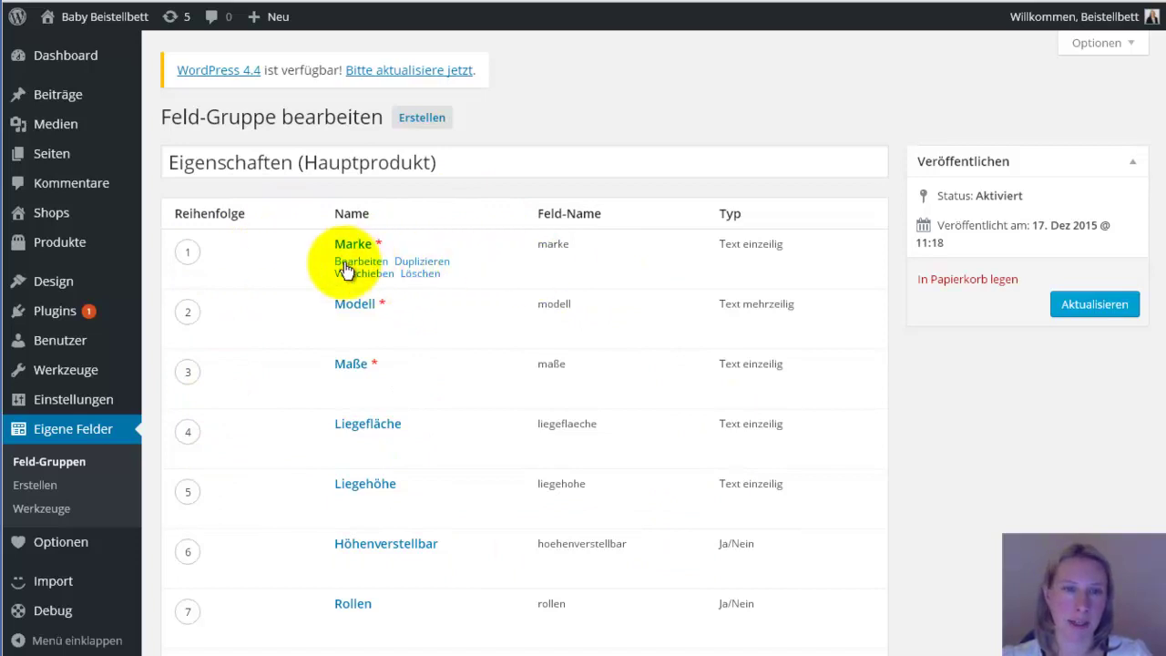
{"action": "scroll", "coordinate": [346, 269], "scroll_direction": "down", "scroll_amount": 1}
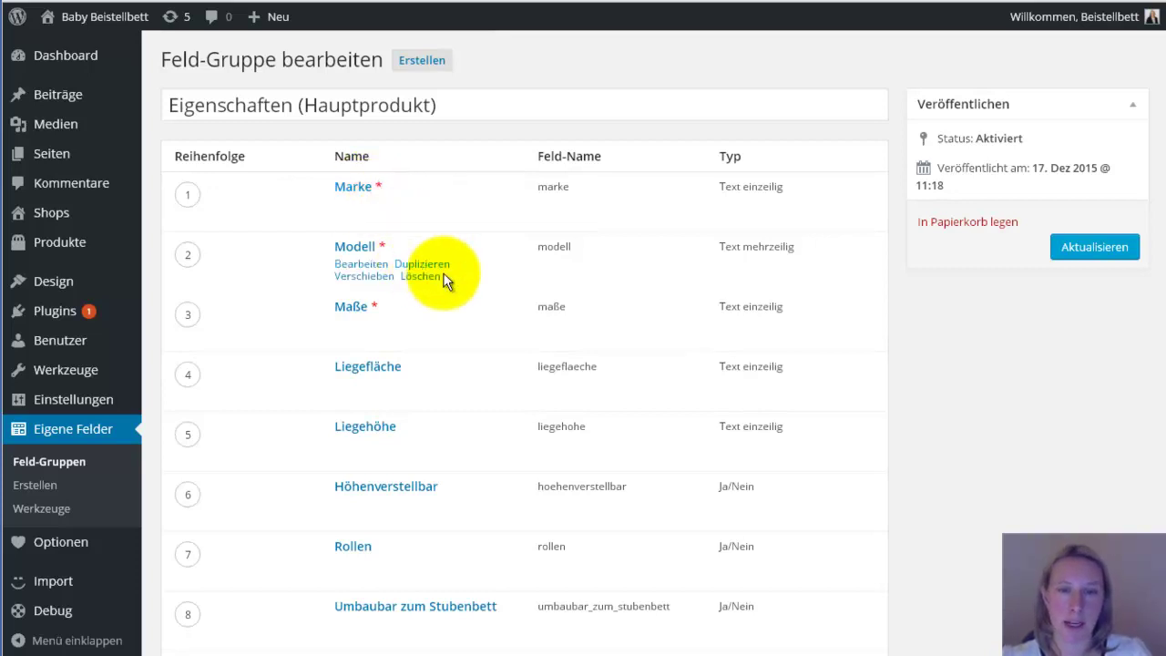
{"action": "scroll", "coordinate": [443, 306], "scroll_direction": "down", "scroll_amount": 1}
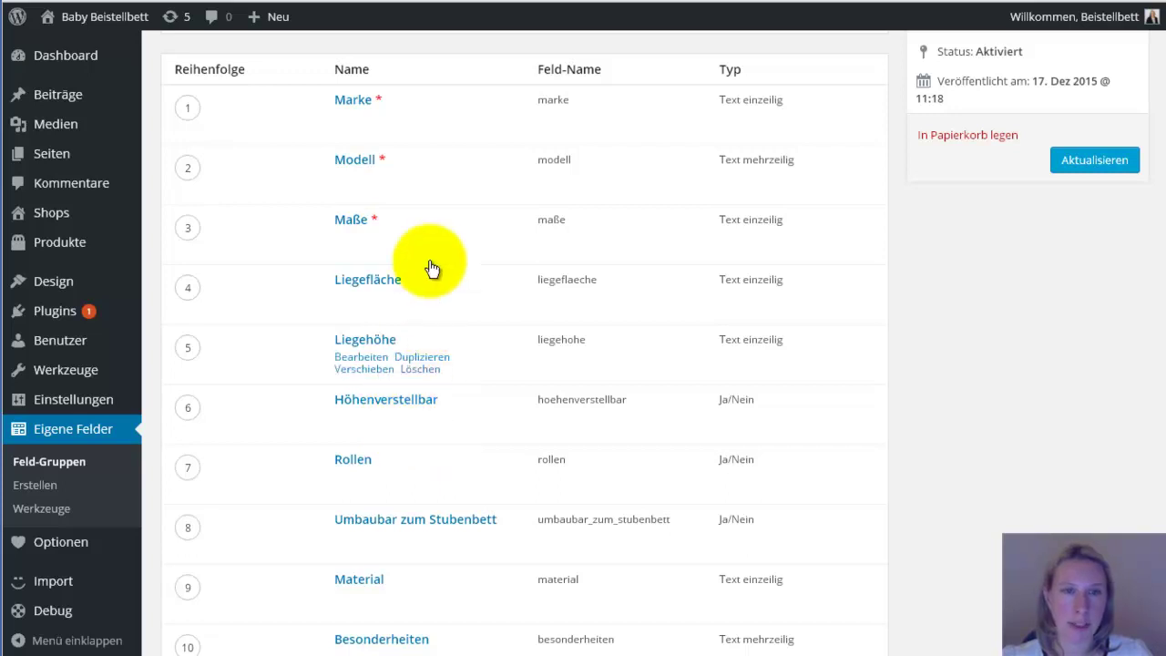
Expand the Marke field, inspect its settings and the available field types without changing them, and collapse it again.
{"action": "left_click", "coordinate": [351, 102]}
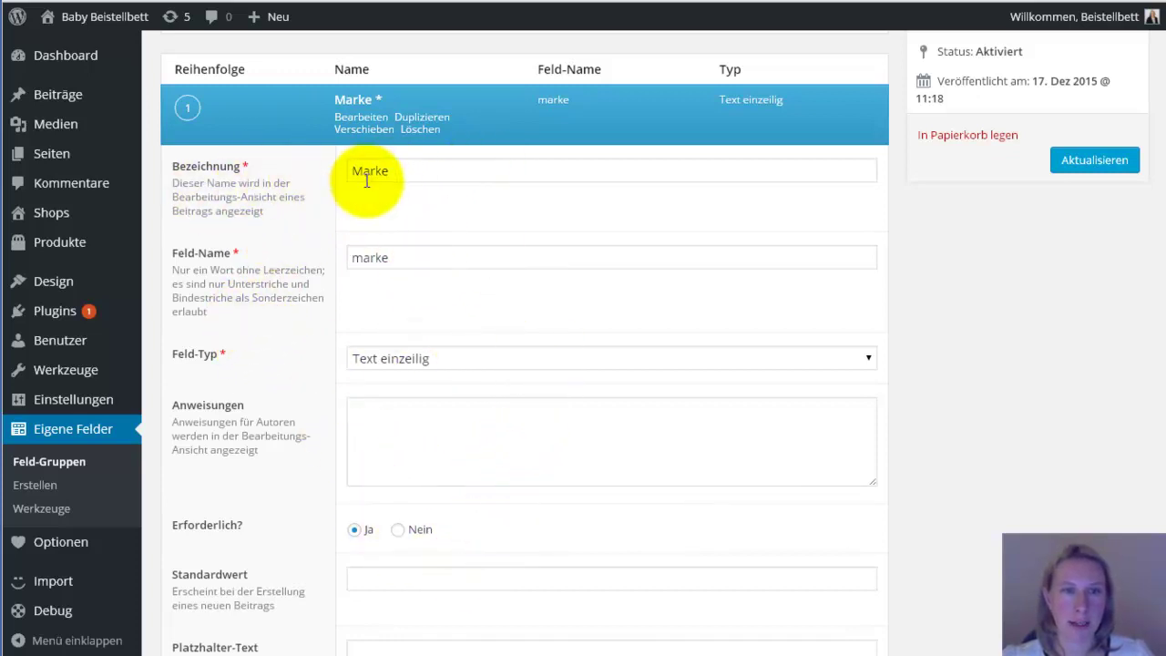
{"action": "left_click", "coordinate": [396, 262]}
{"action": "scroll", "coordinate": [557, 302], "scroll_direction": "down", "scroll_amount": 2}
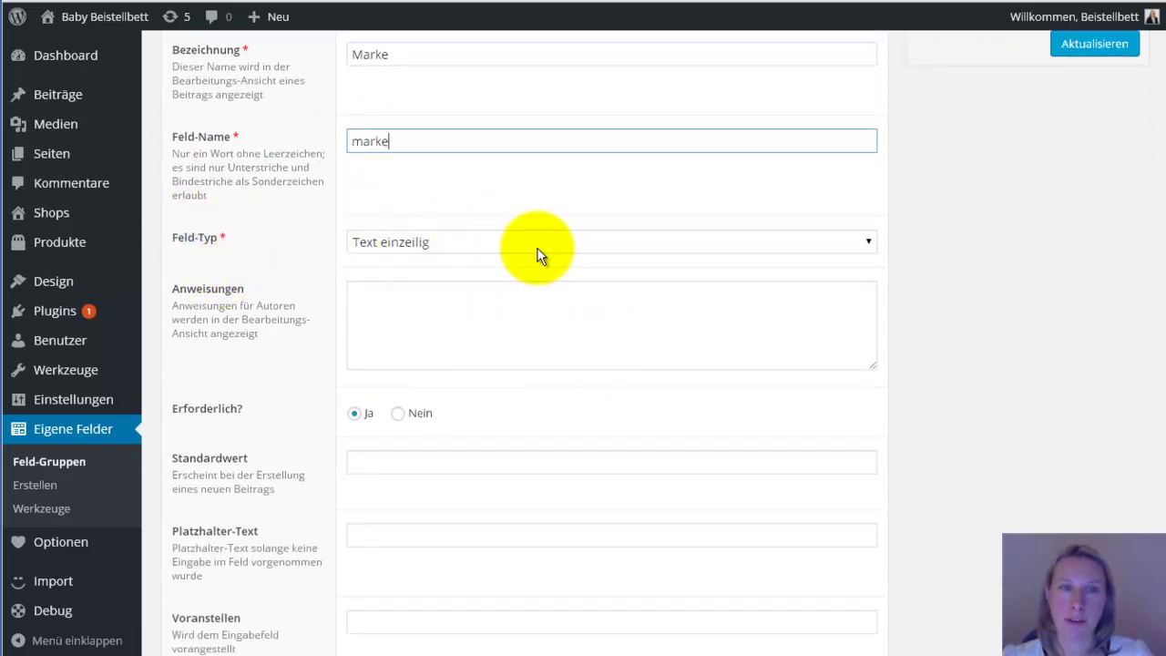
{"action": "left_click", "coordinate": [867, 242]}
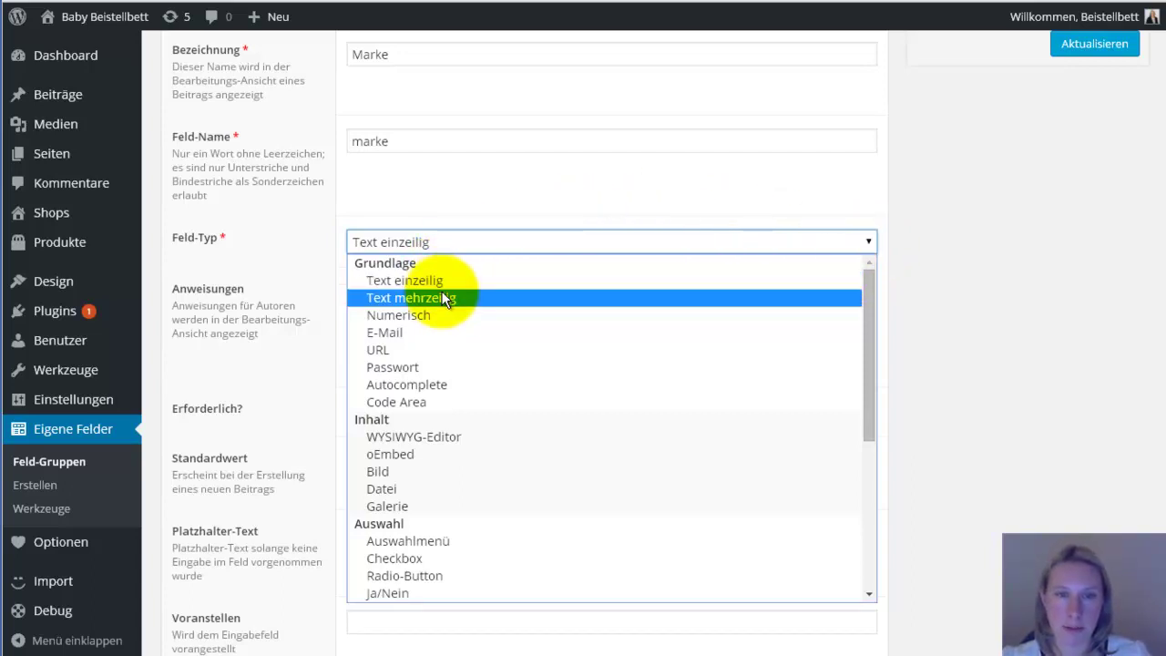
{"action": "left_click", "coordinate": [855, 191]}
{"action": "scroll", "coordinate": [802, 201], "scroll_direction": "up", "scroll_amount": 2}
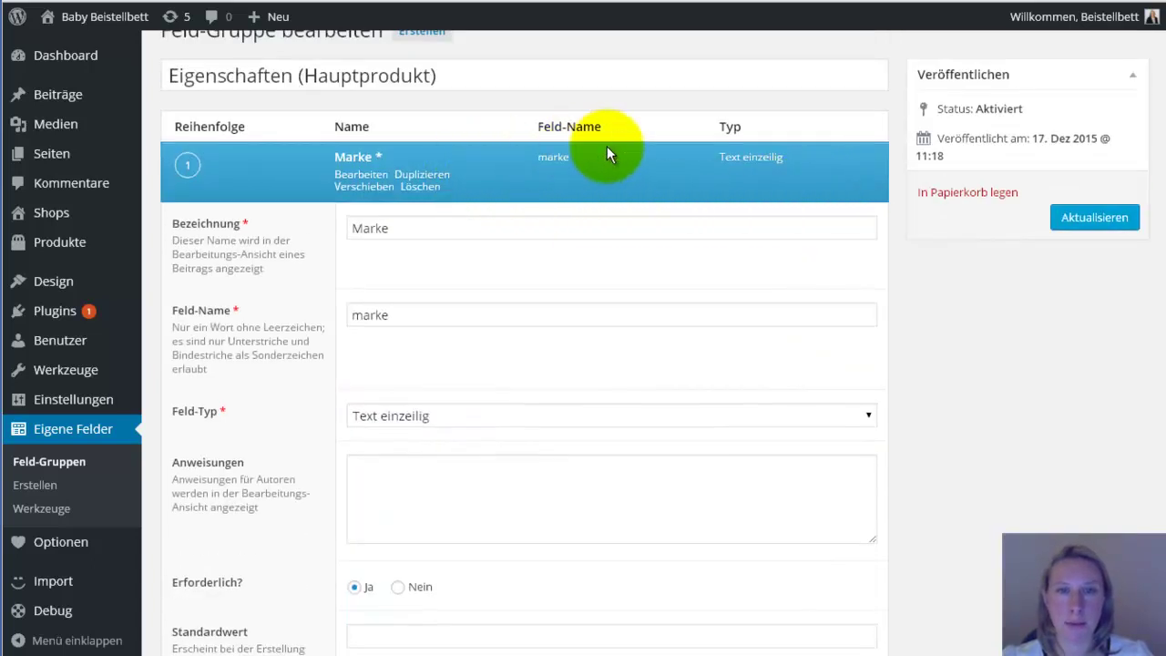
{"action": "left_click", "coordinate": [351, 156]}
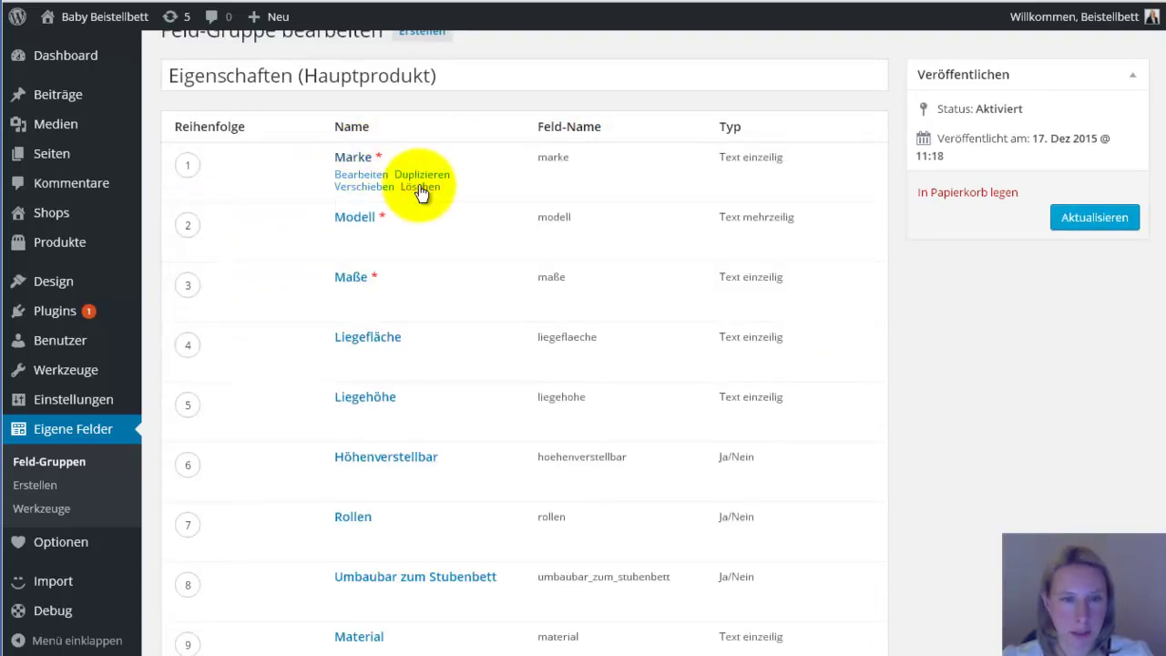
Expand the Höhenverstellbar field and compare its Ja/Nein type with the property shown on the FabiMax product page.
{"action": "scroll", "coordinate": [405, 300], "scroll_direction": "down", "scroll_amount": 1}
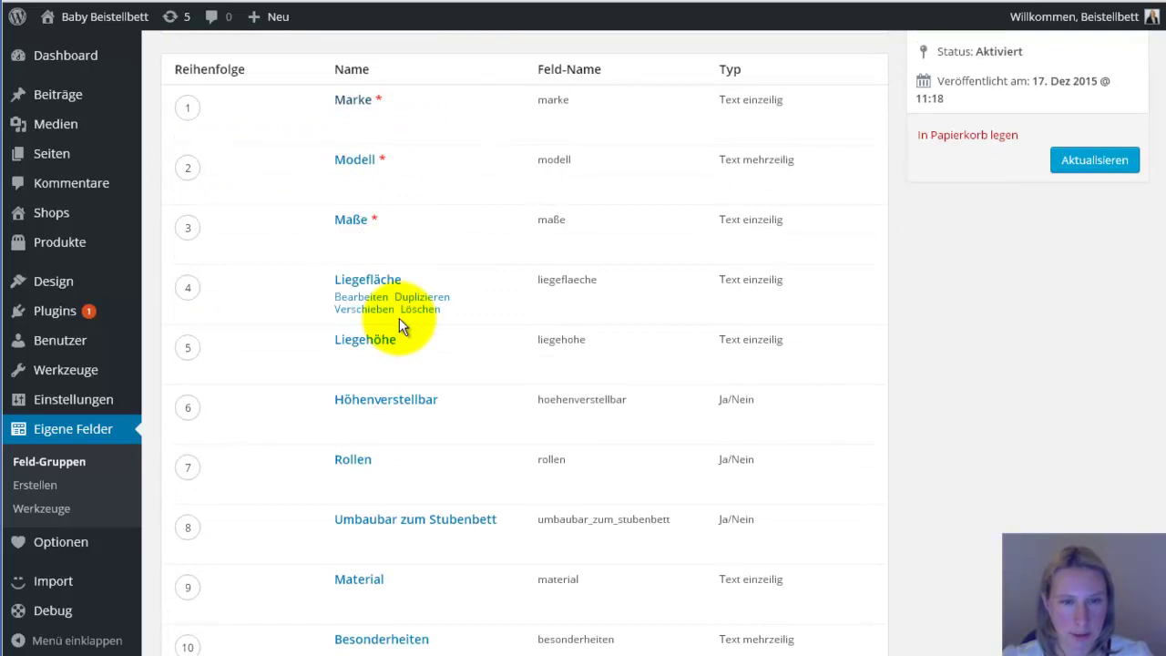
{"action": "left_click", "coordinate": [363, 401]}
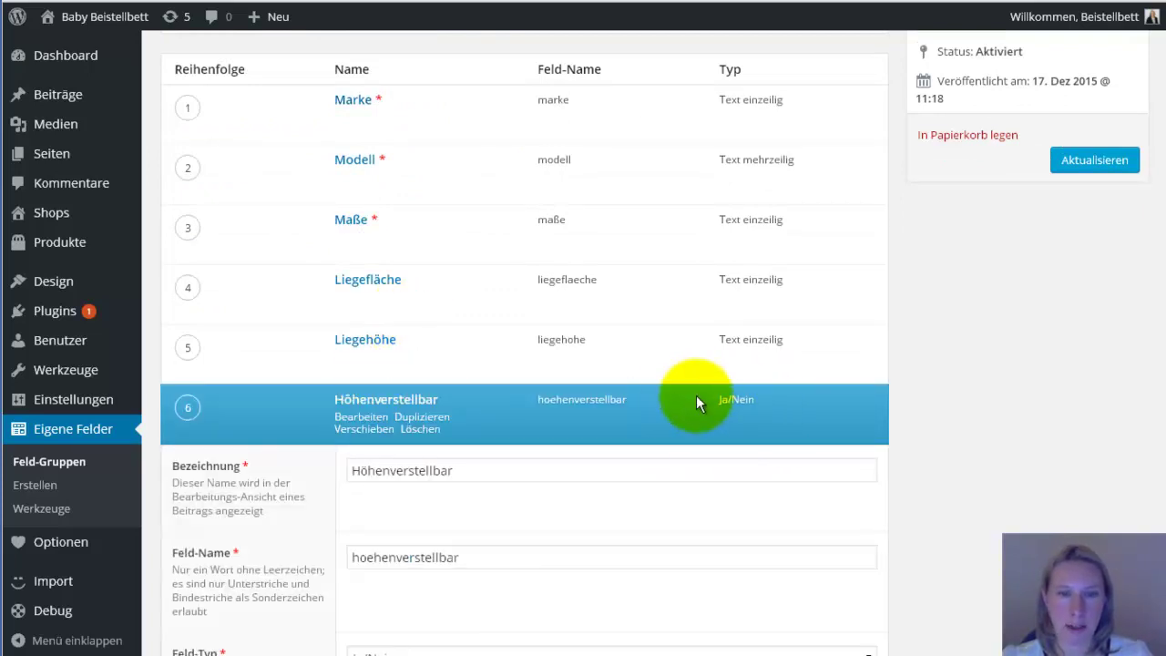
{"action": "scroll", "coordinate": [674, 398], "scroll_direction": "down", "scroll_amount": 3}
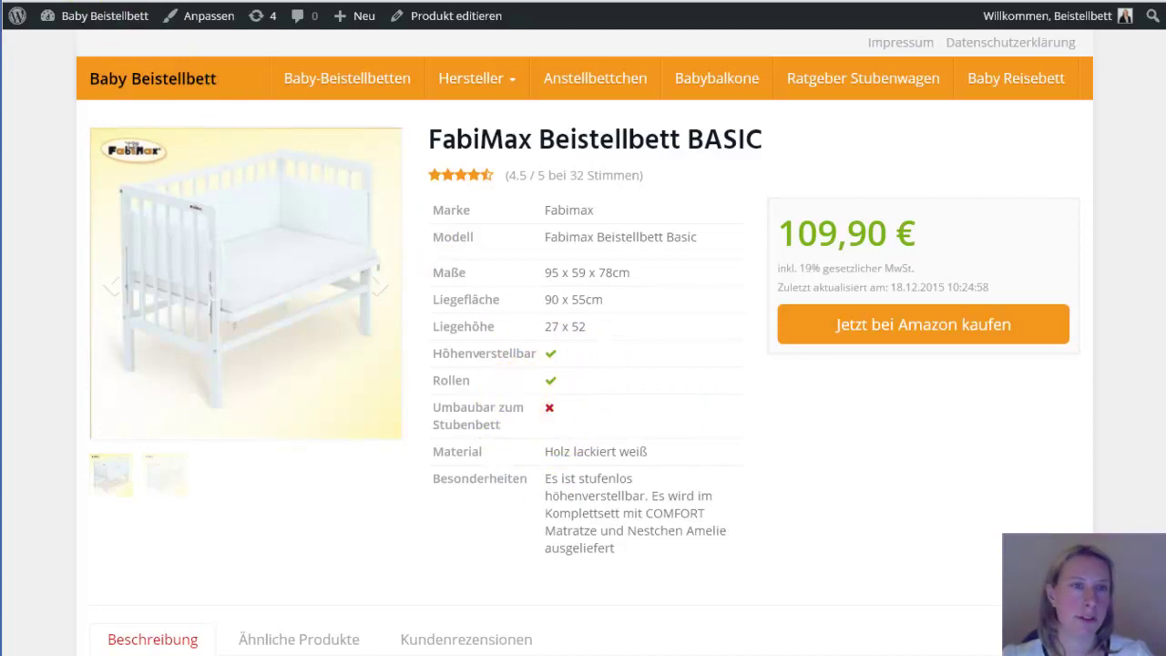
{"action": "key", "text": "ctrl+Tab"}
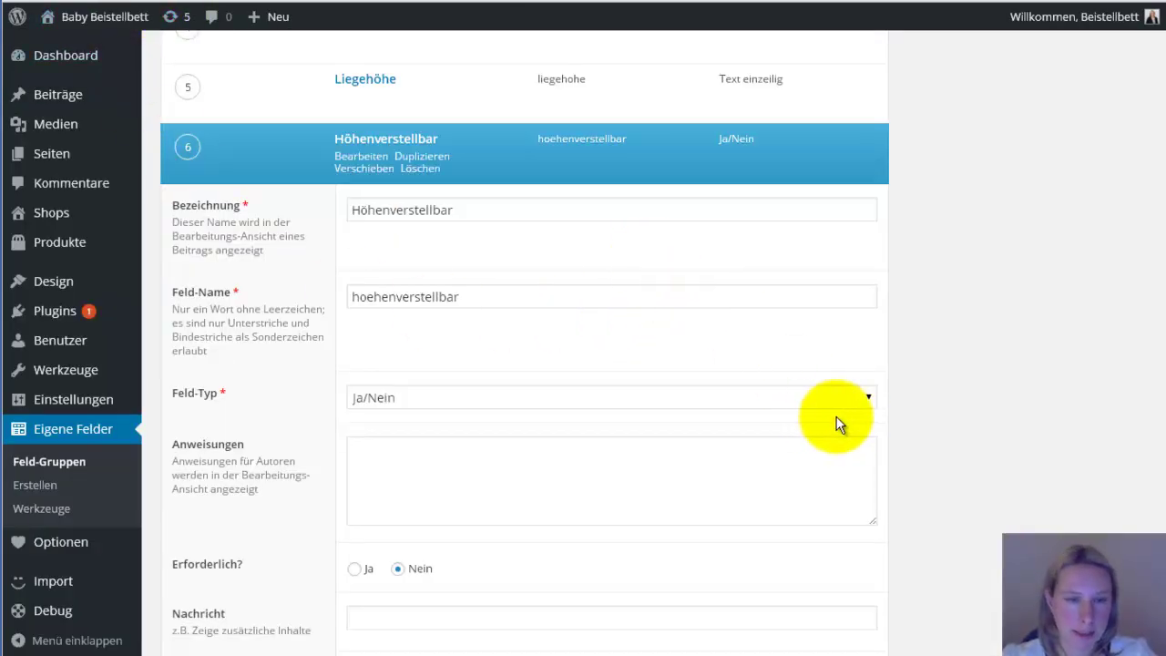
Examine the Höhenverstellbar field's remaining settings, from Anweisungen to Wrapper-Attribute, and collapse the field.
{"action": "scroll", "coordinate": [671, 404], "scroll_direction": "down", "scroll_amount": 3}
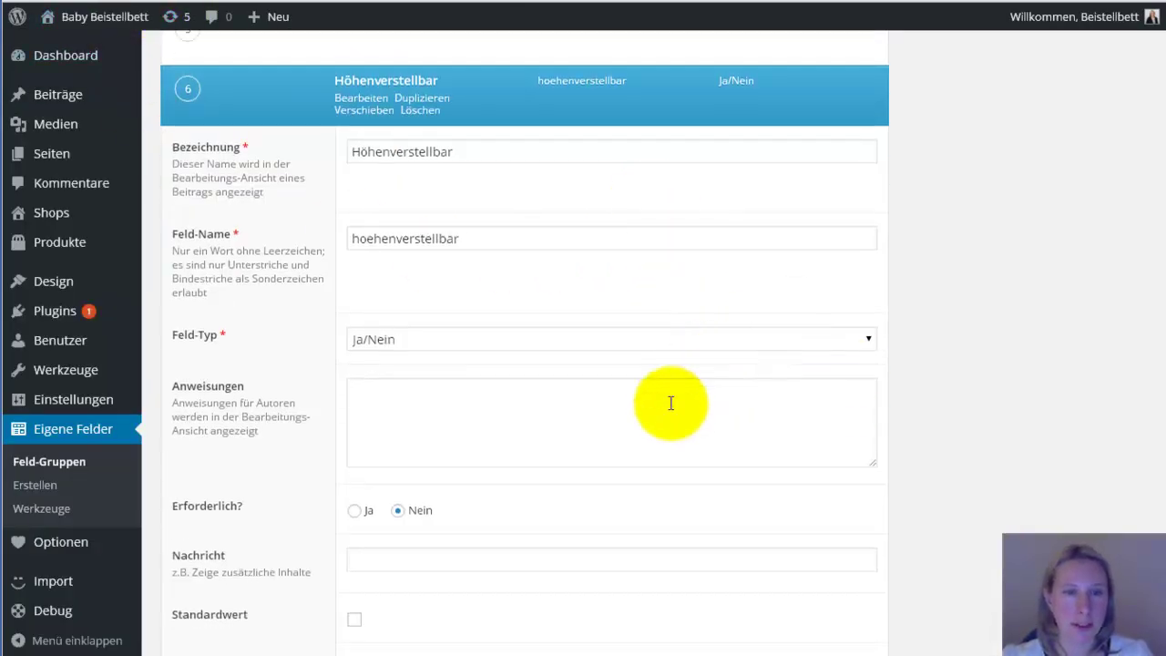
{"action": "scroll", "coordinate": [558, 450], "scroll_direction": "down", "scroll_amount": 3}
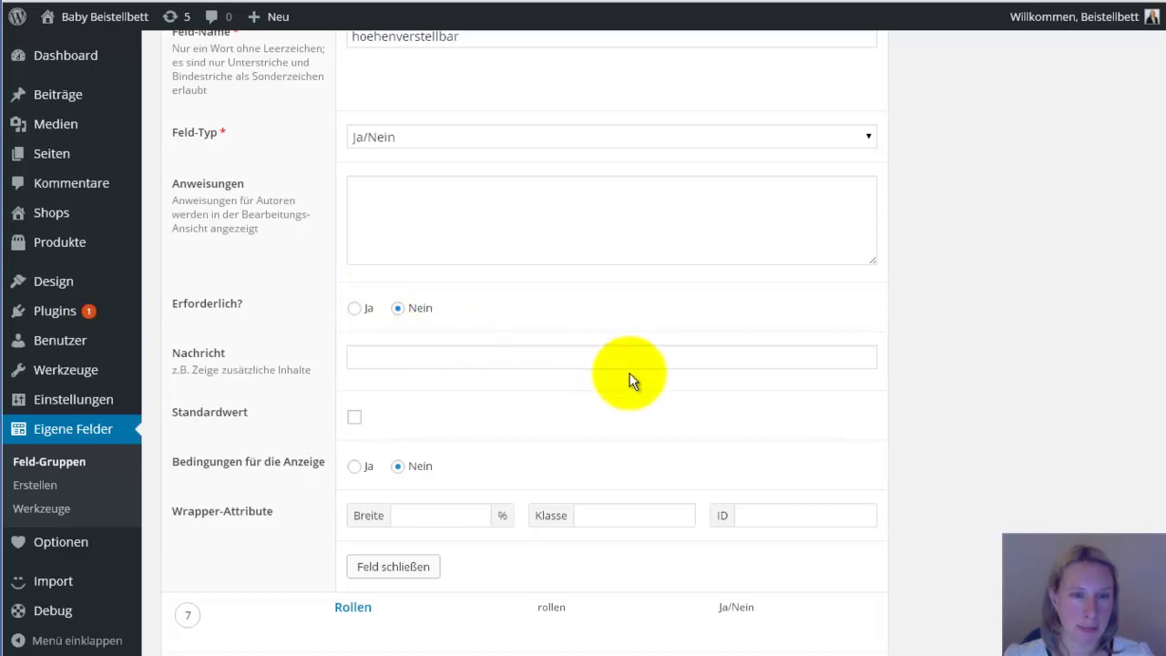
{"action": "scroll", "coordinate": [629, 375], "scroll_direction": "down", "scroll_amount": 1}
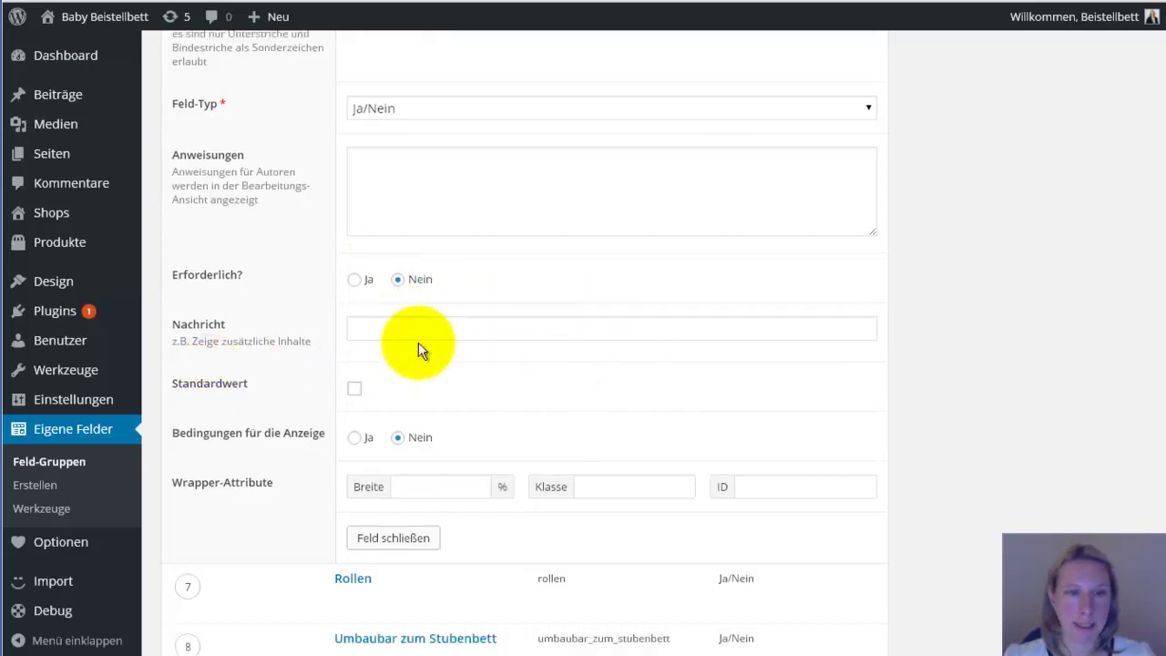
{"action": "scroll", "coordinate": [418, 349], "scroll_direction": "down", "scroll_amount": 1}
{"action": "scroll", "coordinate": [426, 343], "scroll_direction": "up", "scroll_amount": 3}
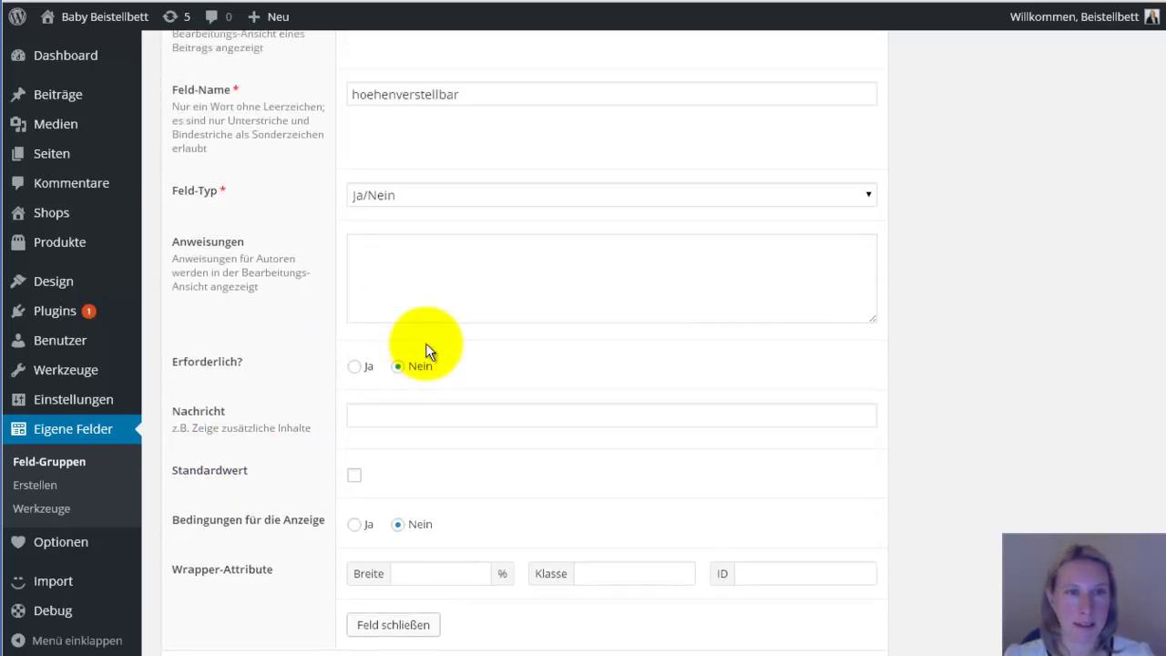
{"action": "scroll", "coordinate": [447, 241], "scroll_direction": "down", "scroll_amount": 2}
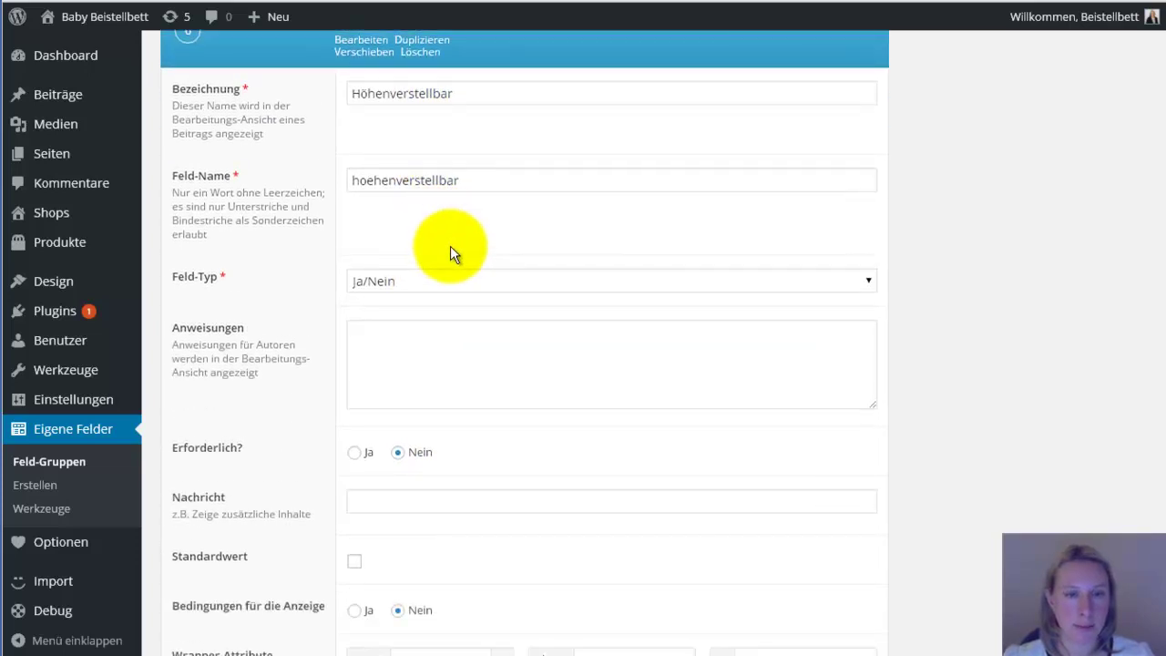
{"action": "scroll", "coordinate": [470, 269], "scroll_direction": "up", "scroll_amount": 1}
{"action": "scroll", "coordinate": [469, 267], "scroll_direction": "up", "scroll_amount": 1}
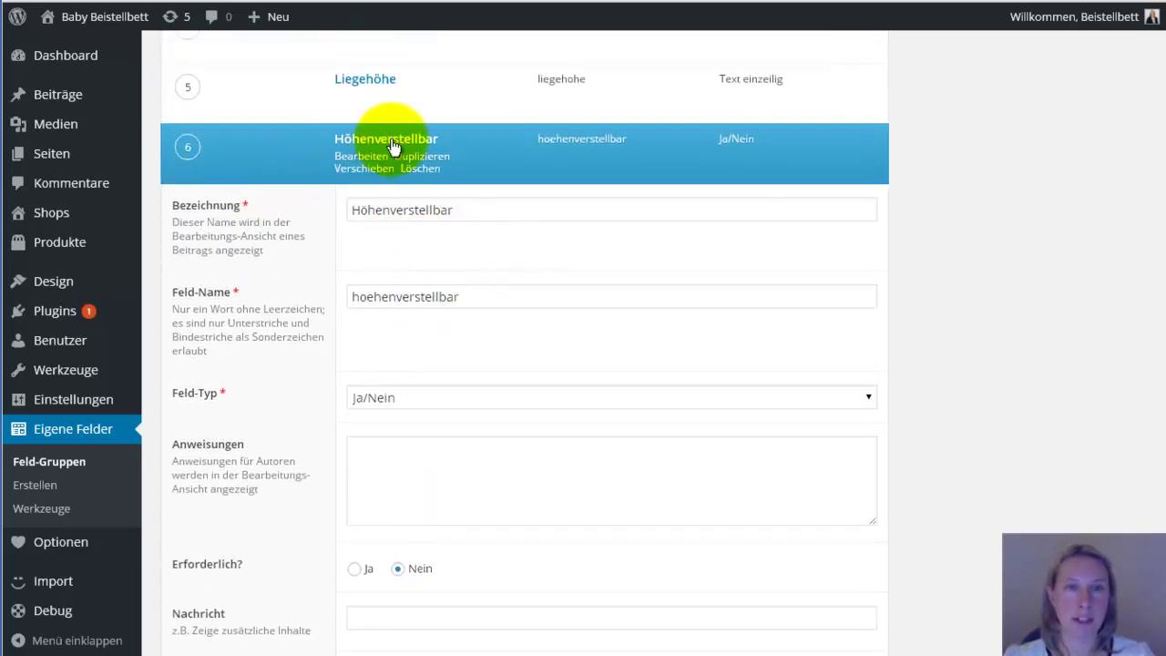
{"action": "left_click", "coordinate": [446, 171]}
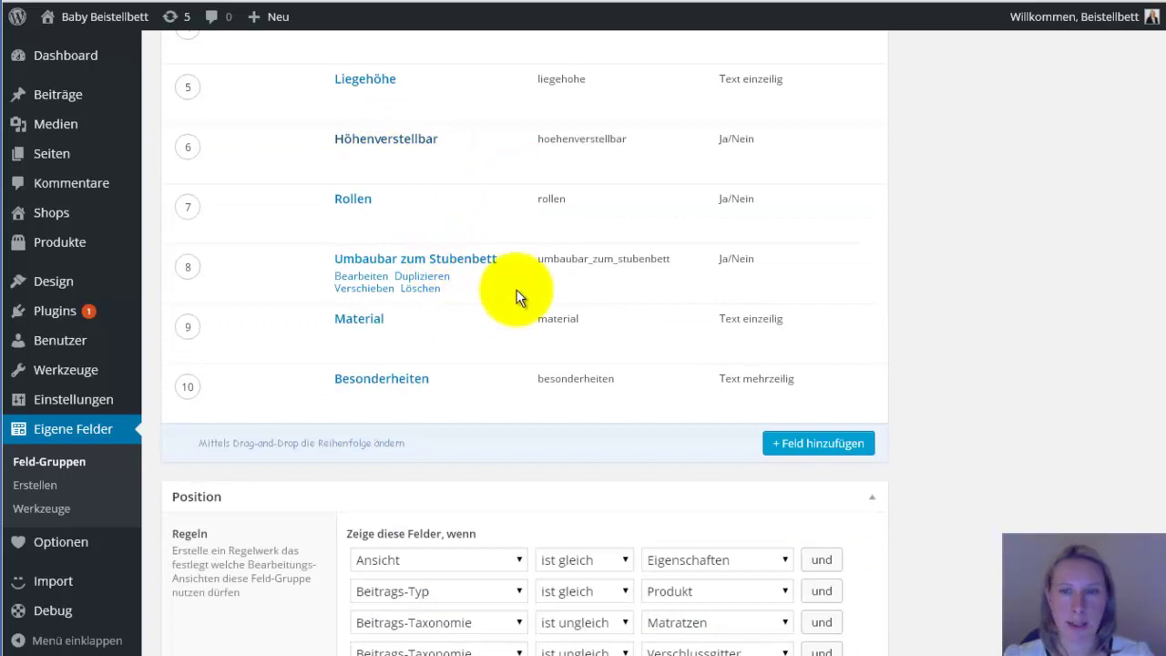
Expand the Material field and inspect its settings down to the Voranstellen option.
{"action": "left_click", "coordinate": [371, 321]}
{"action": "scroll", "coordinate": [458, 337], "scroll_direction": "down", "scroll_amount": 3}
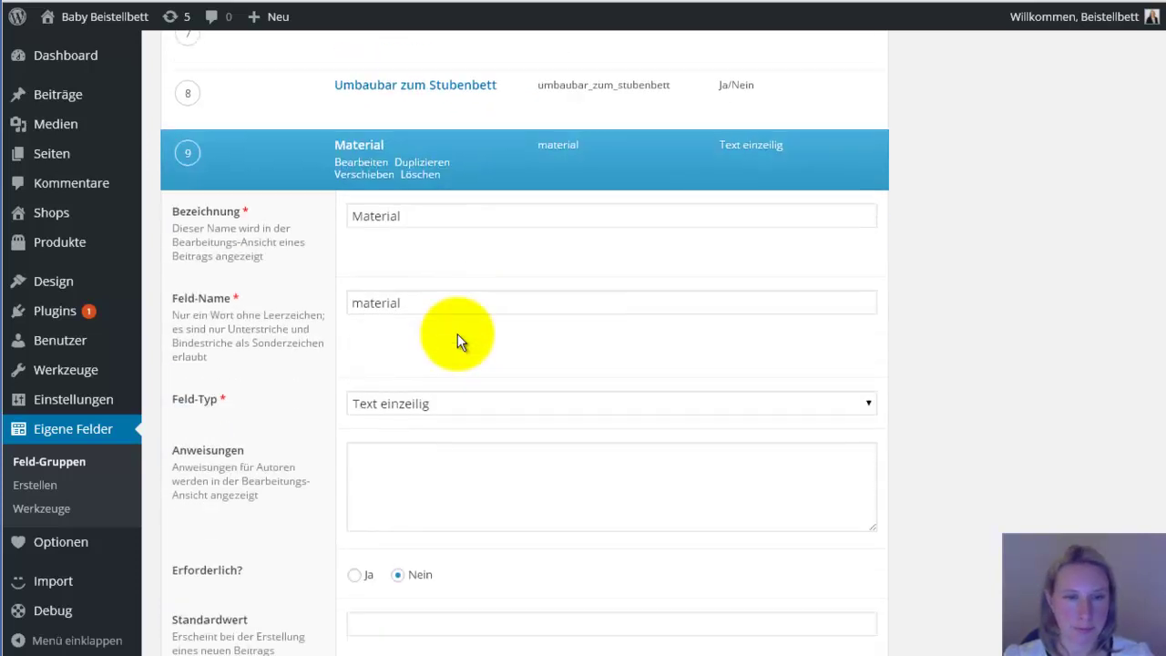
{"action": "scroll", "coordinate": [460, 343], "scroll_direction": "down", "scroll_amount": 3}
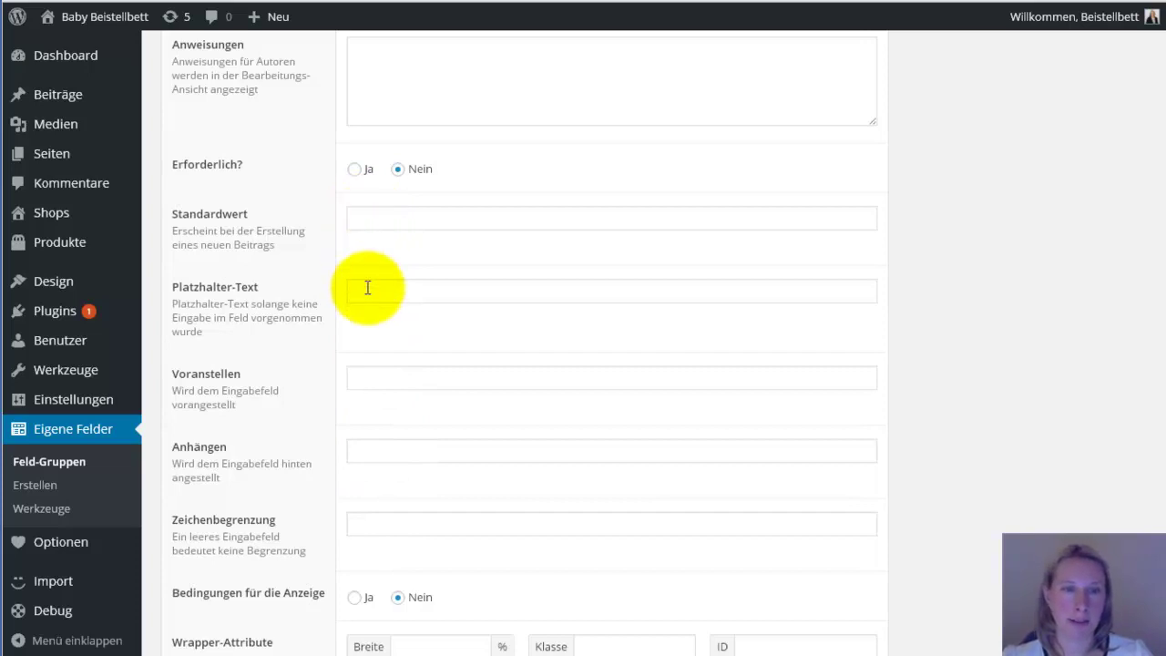
{"action": "left_click", "coordinate": [362, 374]}
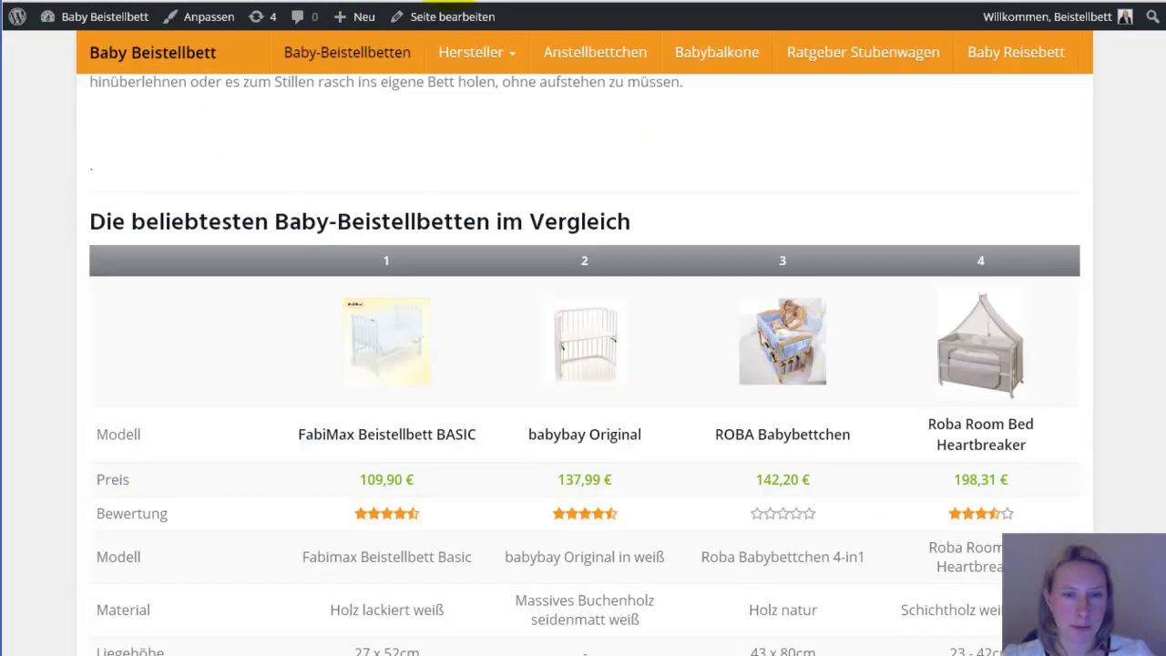
Review the model, material and dimension rows in the site's baby bed comparison table, and return to the Material field's settings.
{"action": "scroll", "coordinate": [515, 381], "scroll_direction": "down", "scroll_amount": 4}
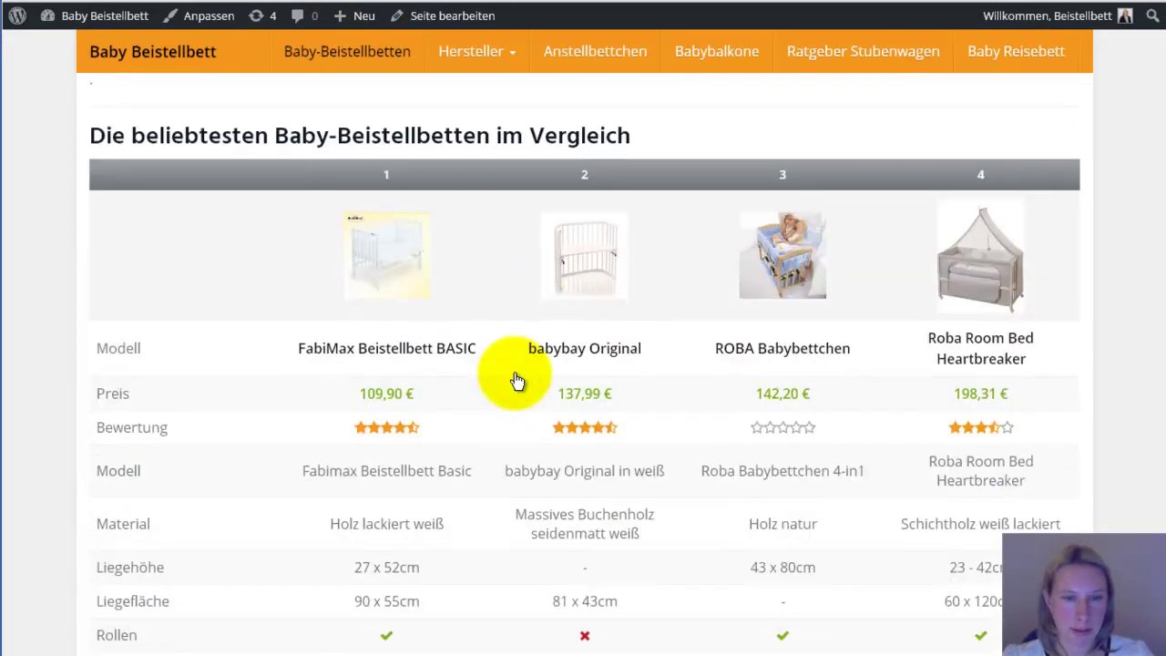
{"action": "scroll", "coordinate": [518, 373], "scroll_direction": "up", "scroll_amount": 1}
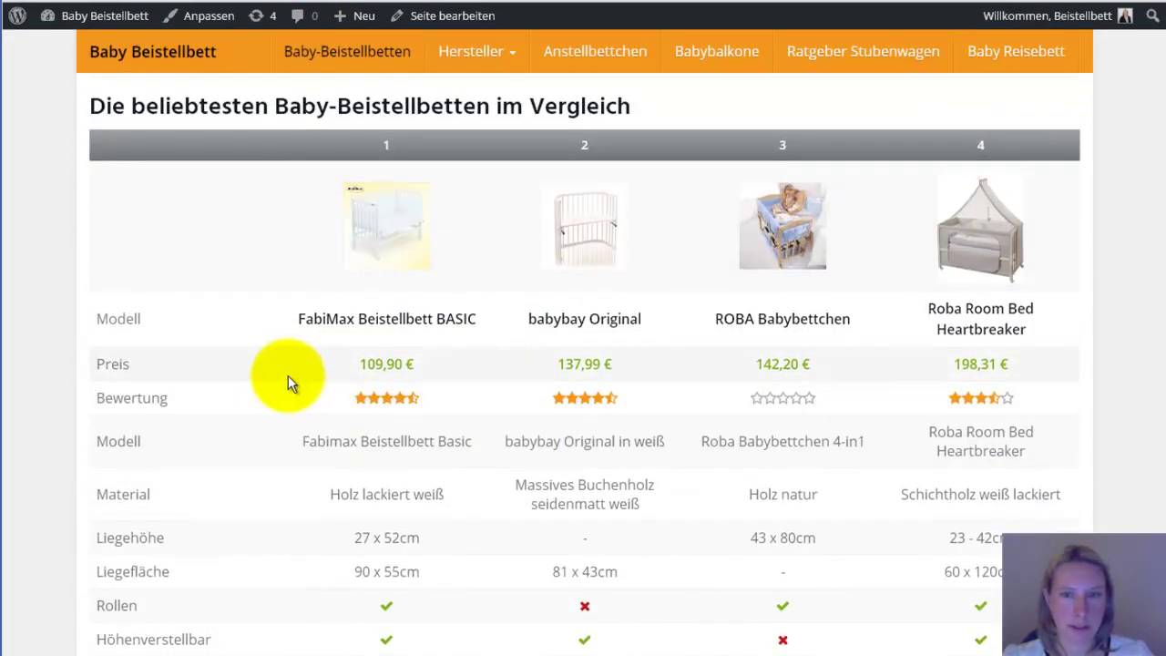
{"action": "scroll", "coordinate": [304, 57], "scroll_direction": "up", "scroll_amount": 1}
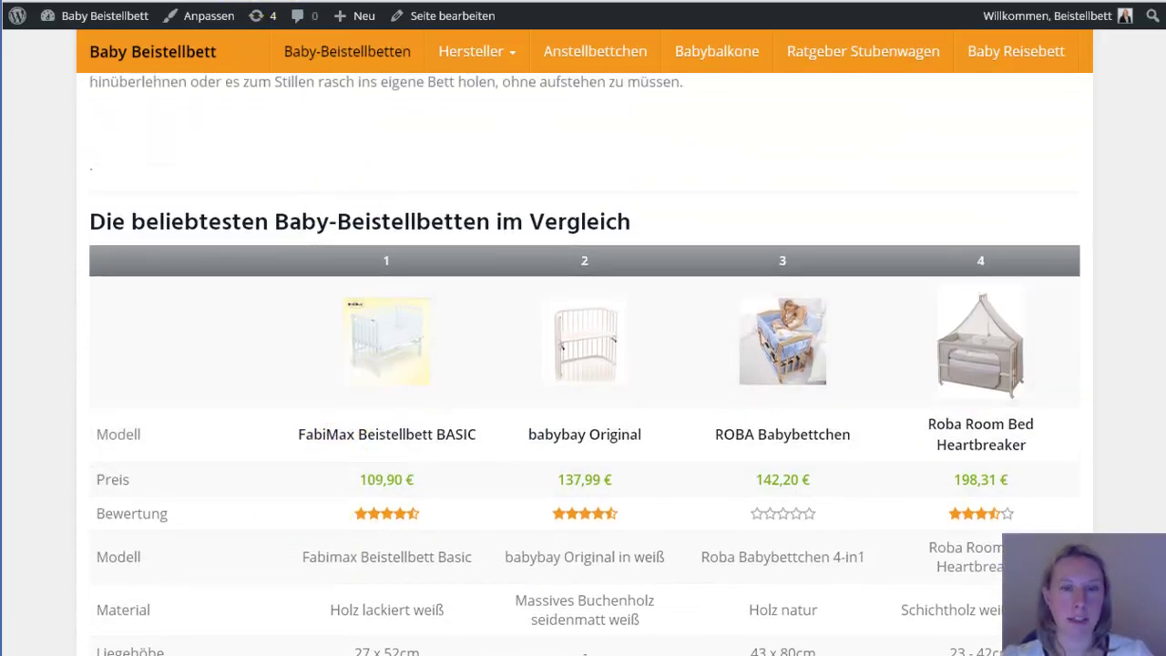
{"action": "scroll", "coordinate": [391, 136], "scroll_direction": "down", "scroll_amount": 2}
{"action": "scroll", "coordinate": [383, 119], "scroll_direction": "up", "scroll_amount": 1}
{"action": "scroll", "coordinate": [382, 119], "scroll_direction": "up", "scroll_amount": 1}
{"action": "left_click", "coordinate": [391, 338]}
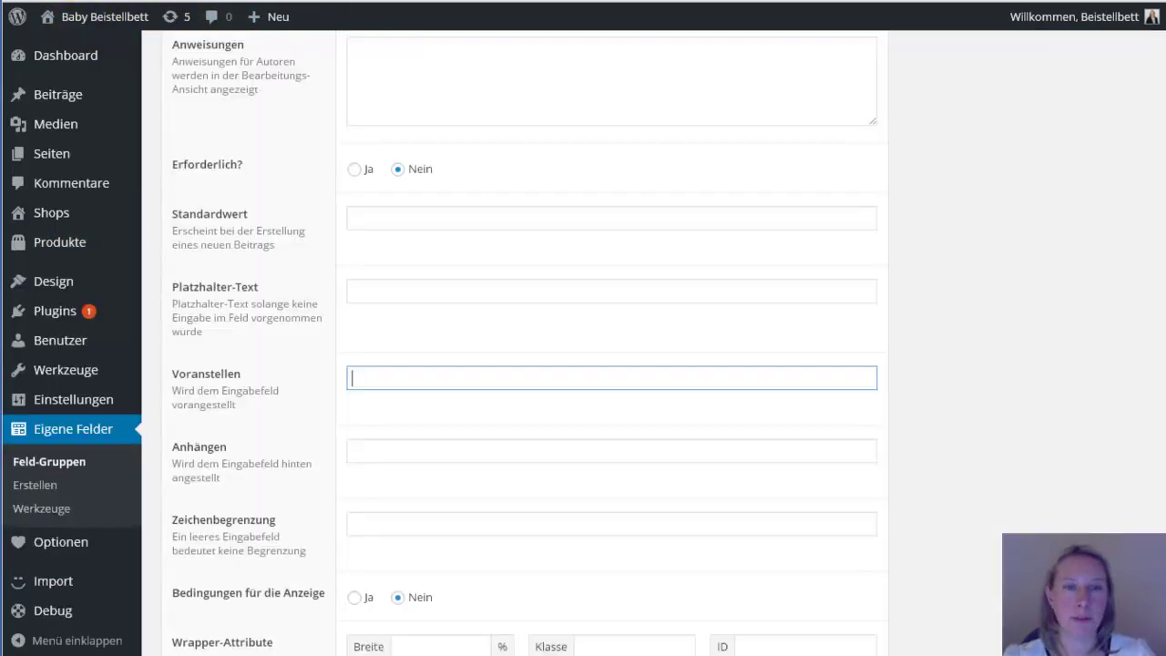
Examine the Material field's remaining settings, from Voranstellen and Anhängen to Zeichenbegrenzung and Wrapper-Attribute.
{"action": "scroll", "coordinate": [409, 477], "scroll_direction": "down", "scroll_amount": 2}
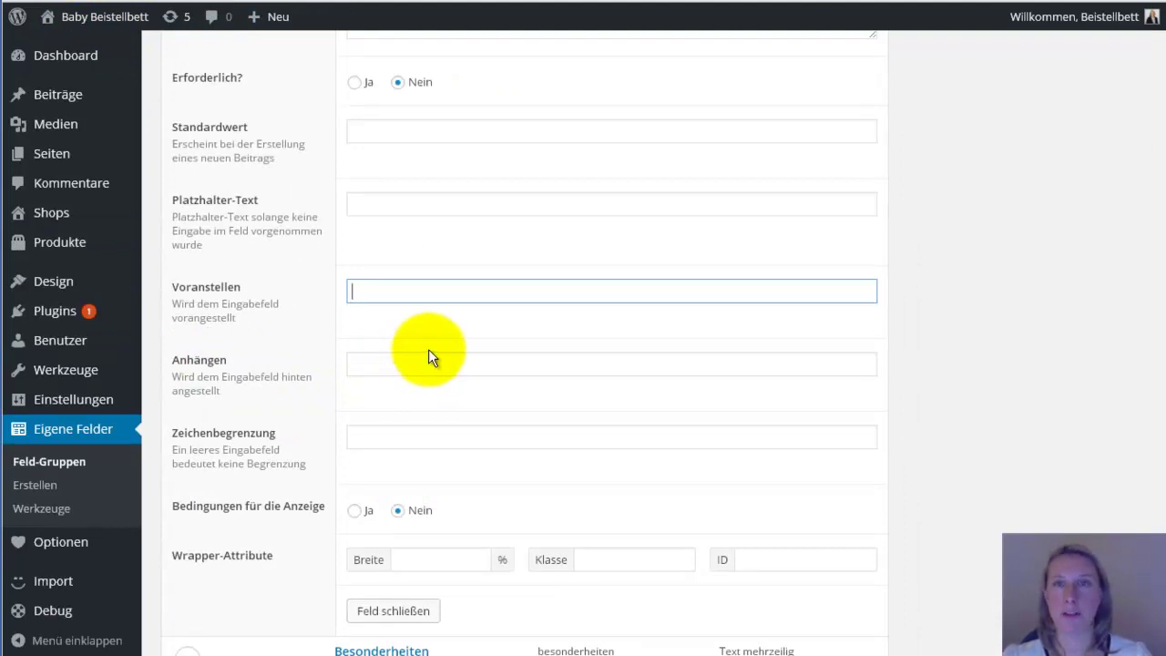
{"action": "scroll", "coordinate": [425, 349], "scroll_direction": "down", "scroll_amount": 1}
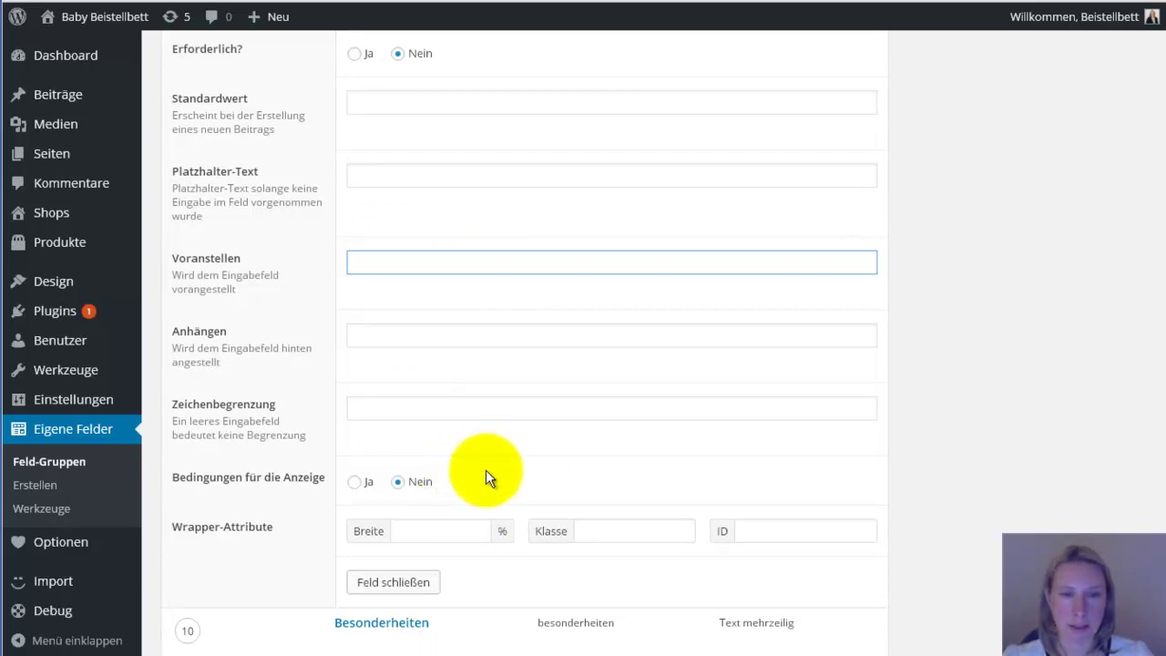
{"action": "scroll", "coordinate": [456, 445], "scroll_direction": "up", "scroll_amount": 3}
{"action": "scroll", "coordinate": [483, 455], "scroll_direction": "down", "scroll_amount": 2}
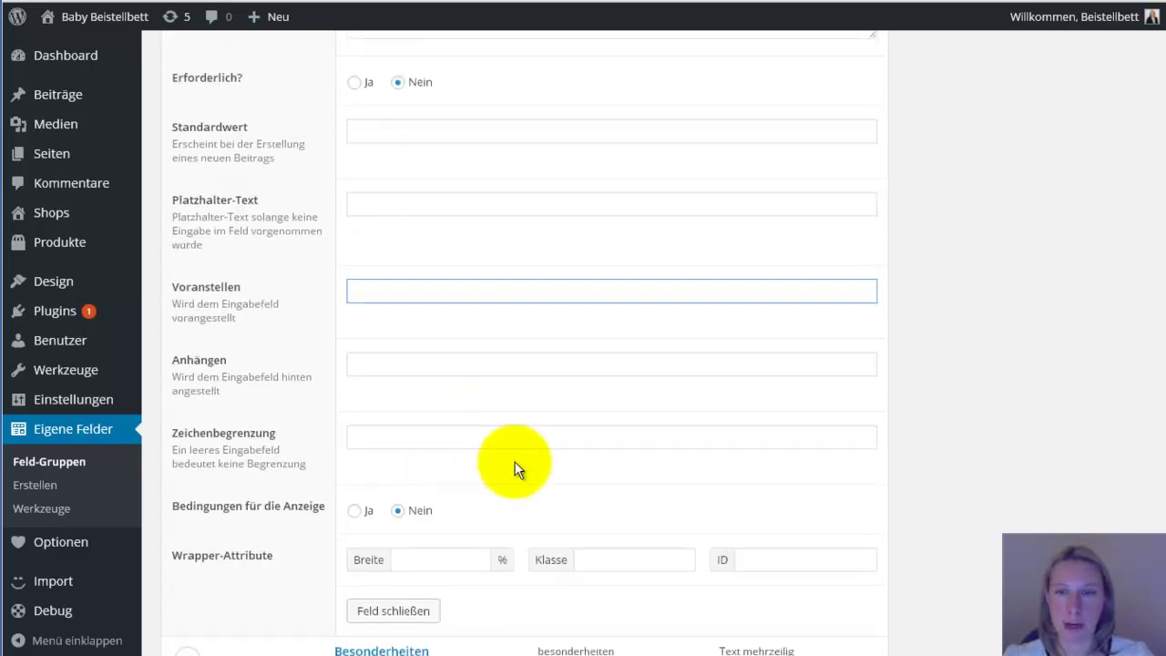
Add a new field labelled Komplettset to the end of the Eigenschaften (Hauptprodukt) field group.
{"action": "scroll", "coordinate": [515, 468], "scroll_direction": "down", "scroll_amount": 2}
{"action": "scroll", "coordinate": [548, 450], "scroll_direction": "down", "scroll_amount": 5}
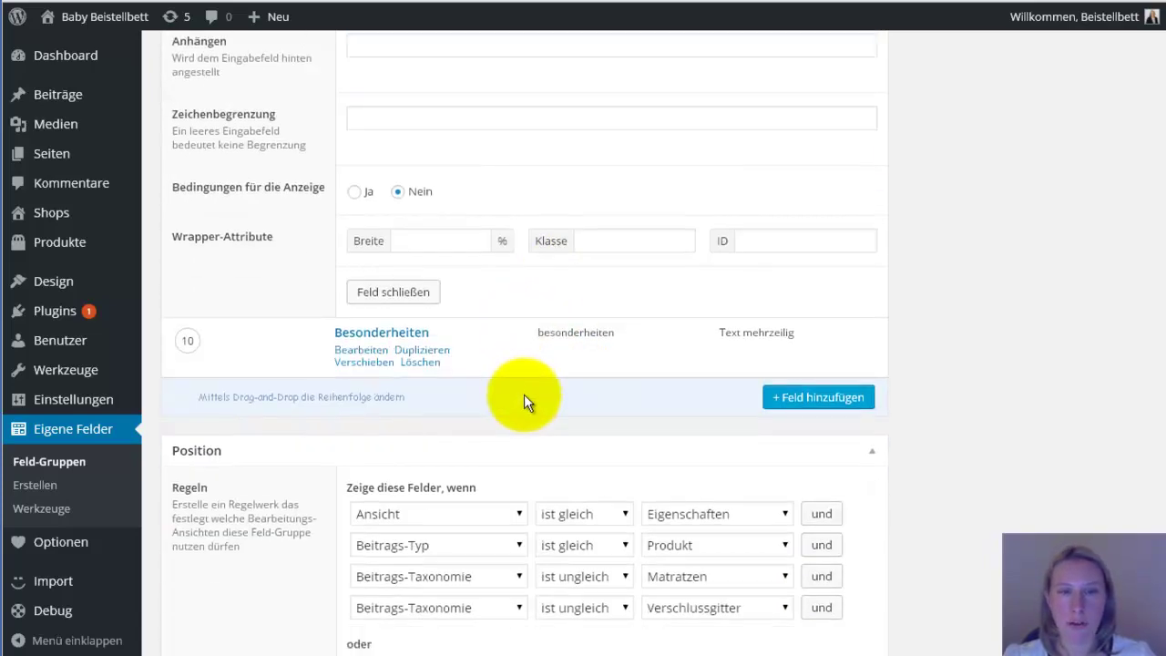
{"action": "scroll", "coordinate": [523, 401], "scroll_direction": "down", "scroll_amount": 2}
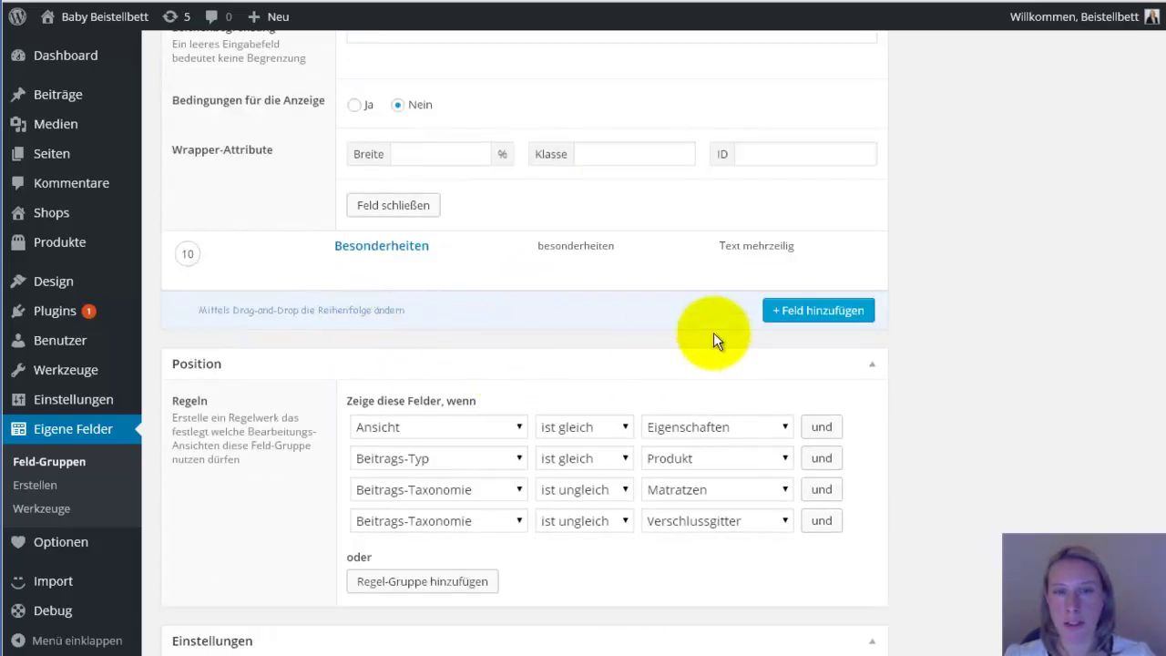
{"action": "left_click", "coordinate": [825, 311]}
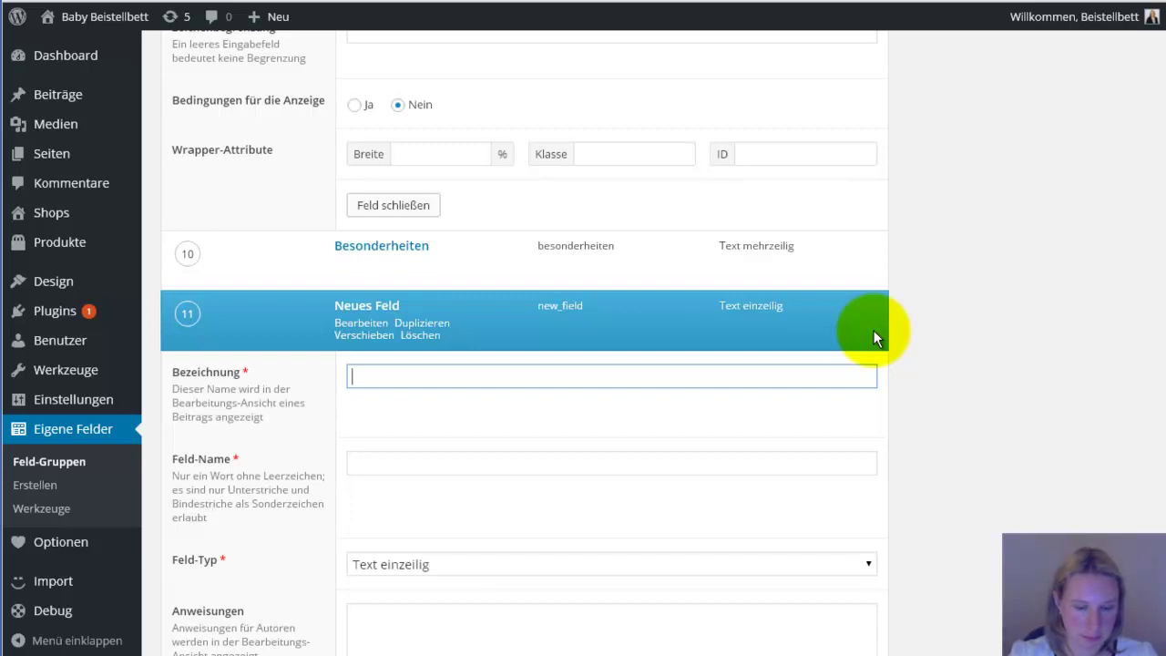
{"action": "type", "text": "Komplettset"}
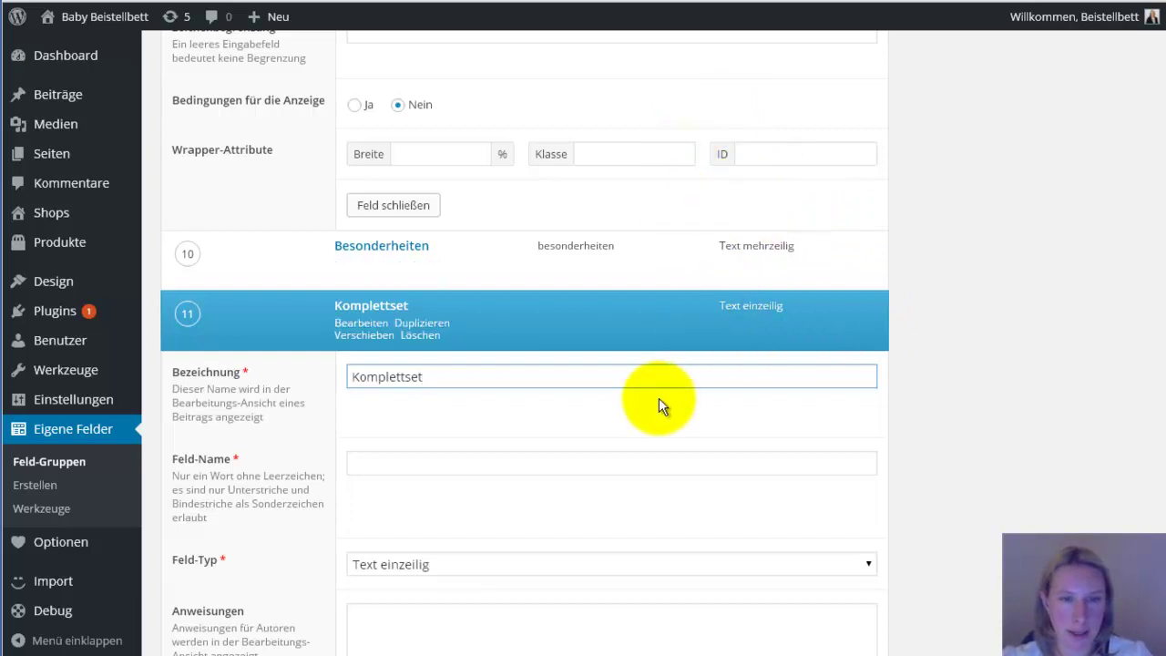
{"action": "left_click", "coordinate": [452, 465]}
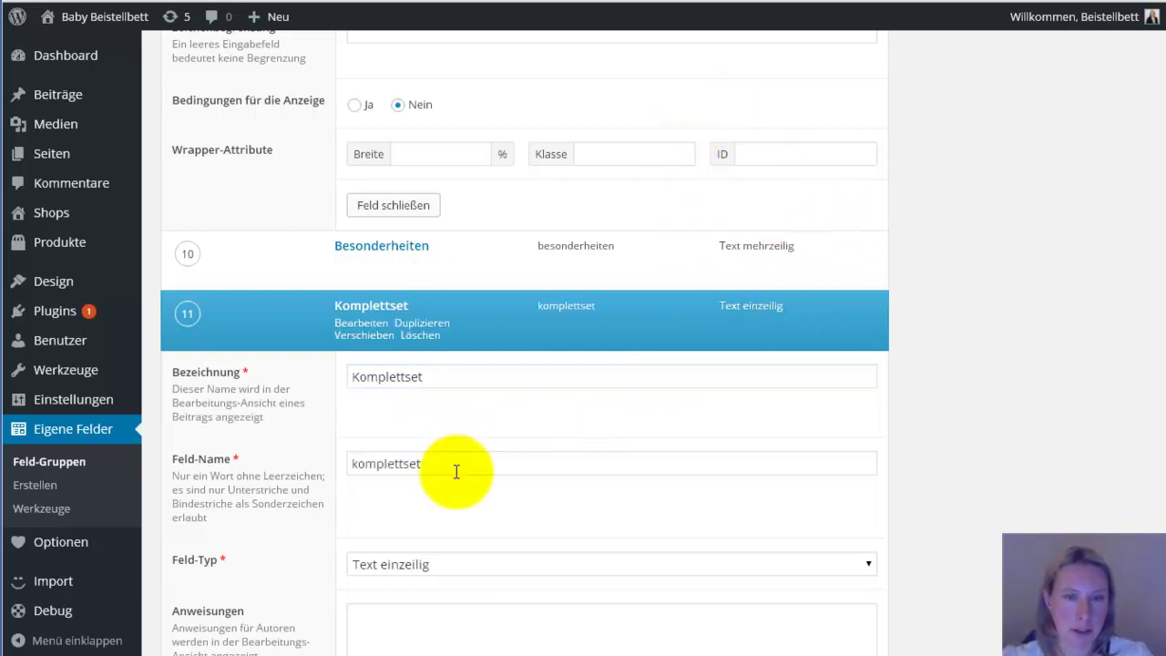
Set the Komplettset field's type to Ja/Nein.
{"action": "scroll", "coordinate": [456, 471], "scroll_direction": "down", "scroll_amount": 2}
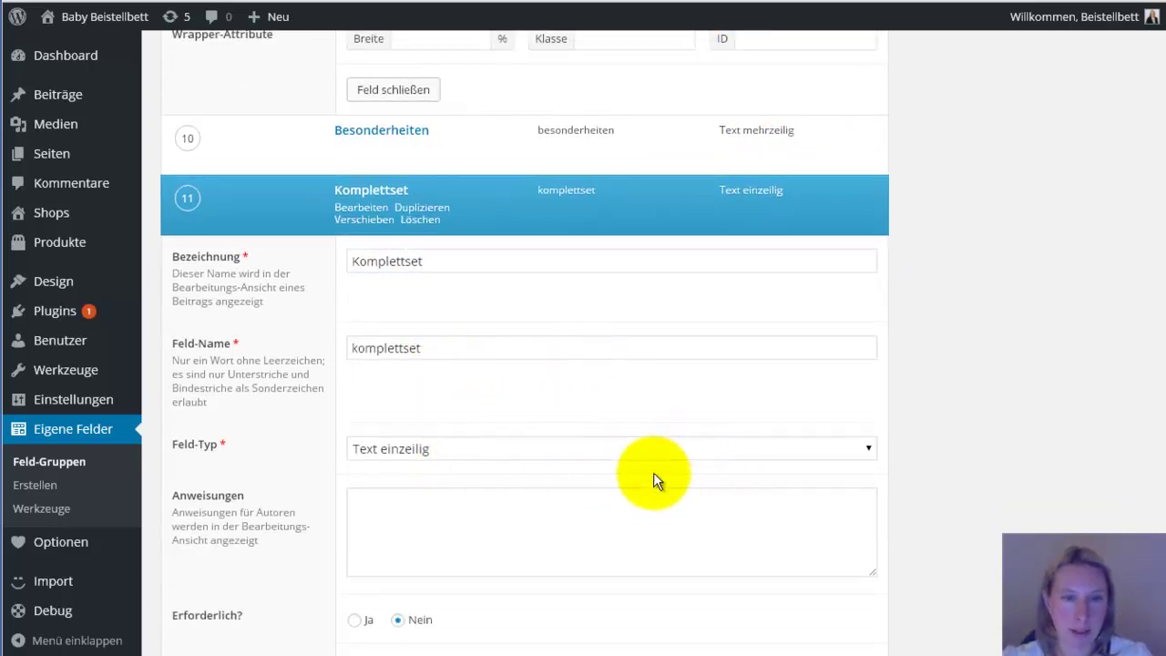
{"action": "left_click", "coordinate": [754, 449]}
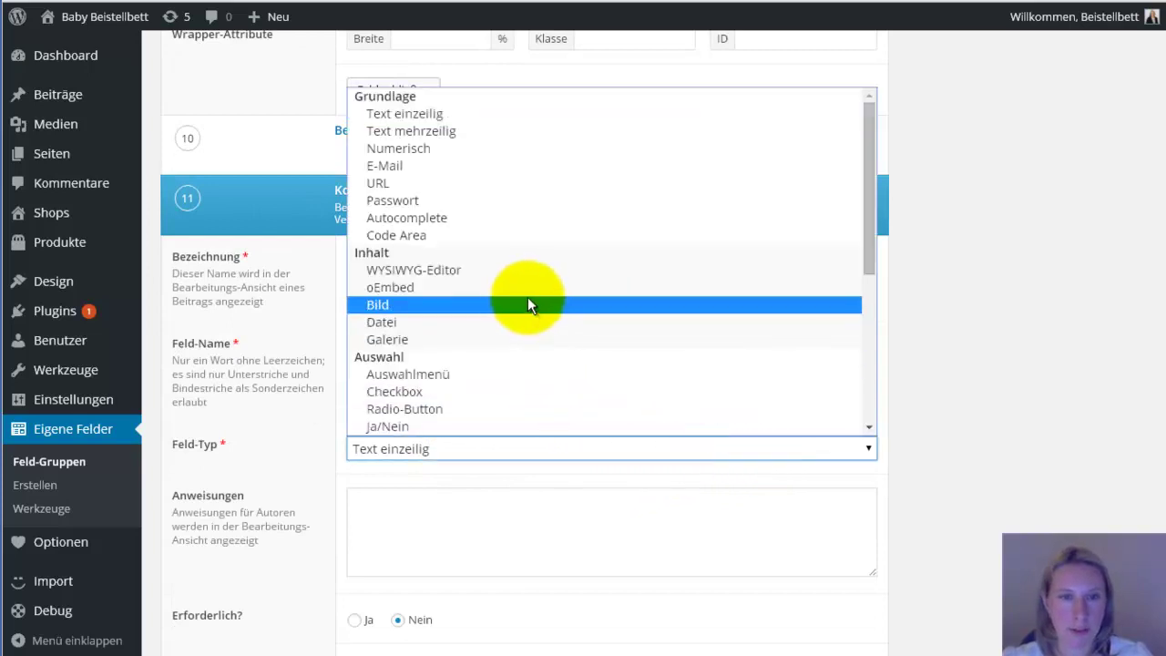
{"action": "scroll", "coordinate": [537, 311], "scroll_direction": "down", "scroll_amount": 2}
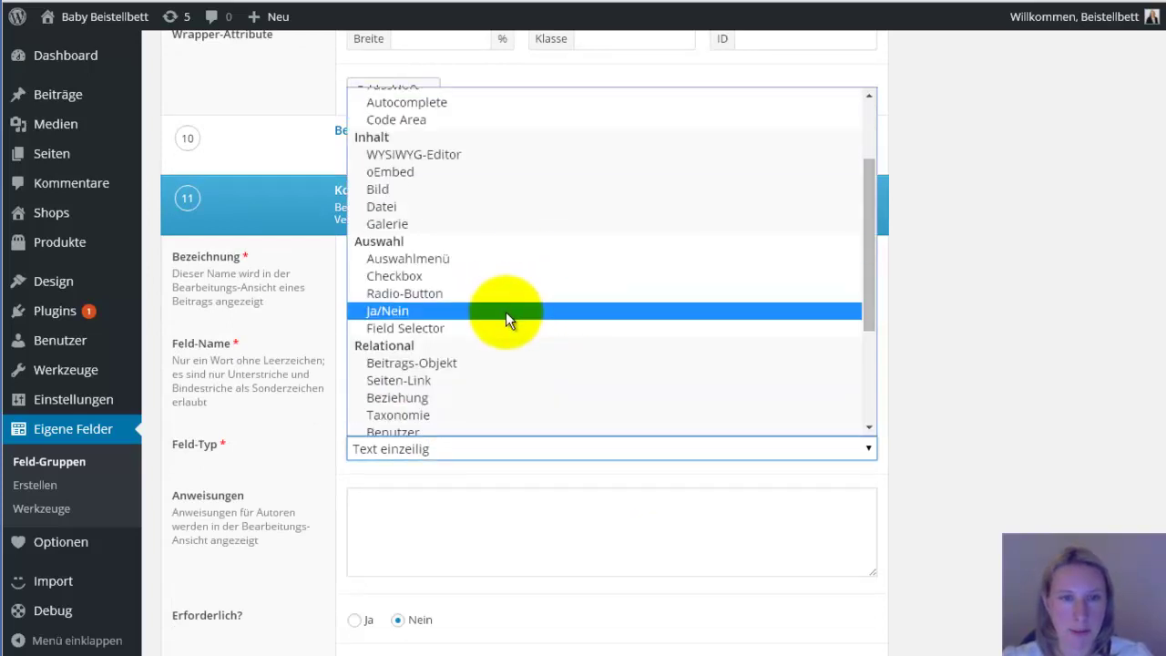
{"action": "left_click", "coordinate": [508, 318]}
Check the Komplettset field's other settings, from Anweisungen and Erforderlich to Standardwert and Wrapper-Attribute.
{"action": "scroll", "coordinate": [469, 513], "scroll_direction": "down", "scroll_amount": 3}
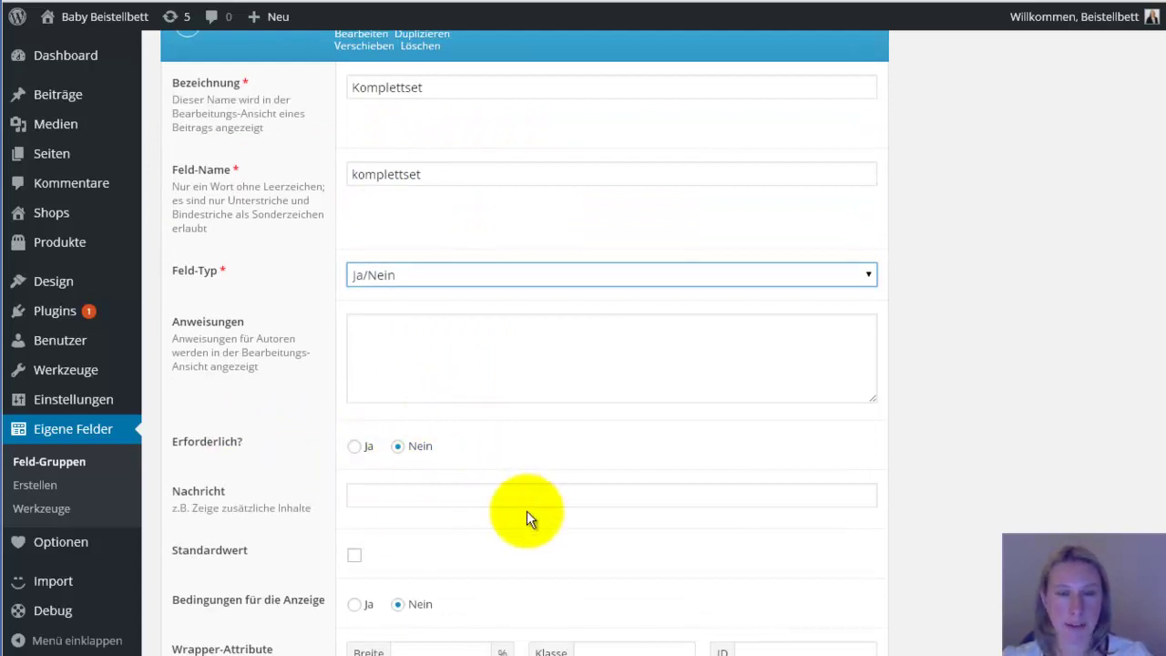
{"action": "scroll", "coordinate": [527, 510], "scroll_direction": "down", "scroll_amount": 4}
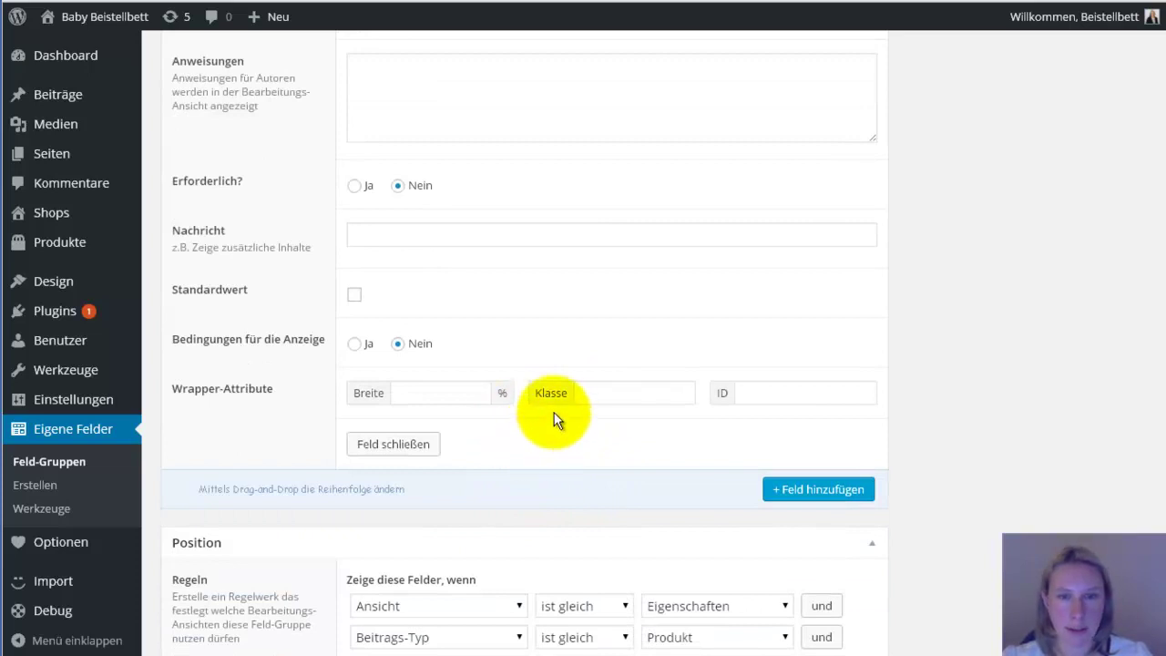
{"action": "scroll", "coordinate": [466, 375], "scroll_direction": "up", "scroll_amount": 1}
{"action": "scroll", "coordinate": [472, 366], "scroll_direction": "up", "scroll_amount": 1}
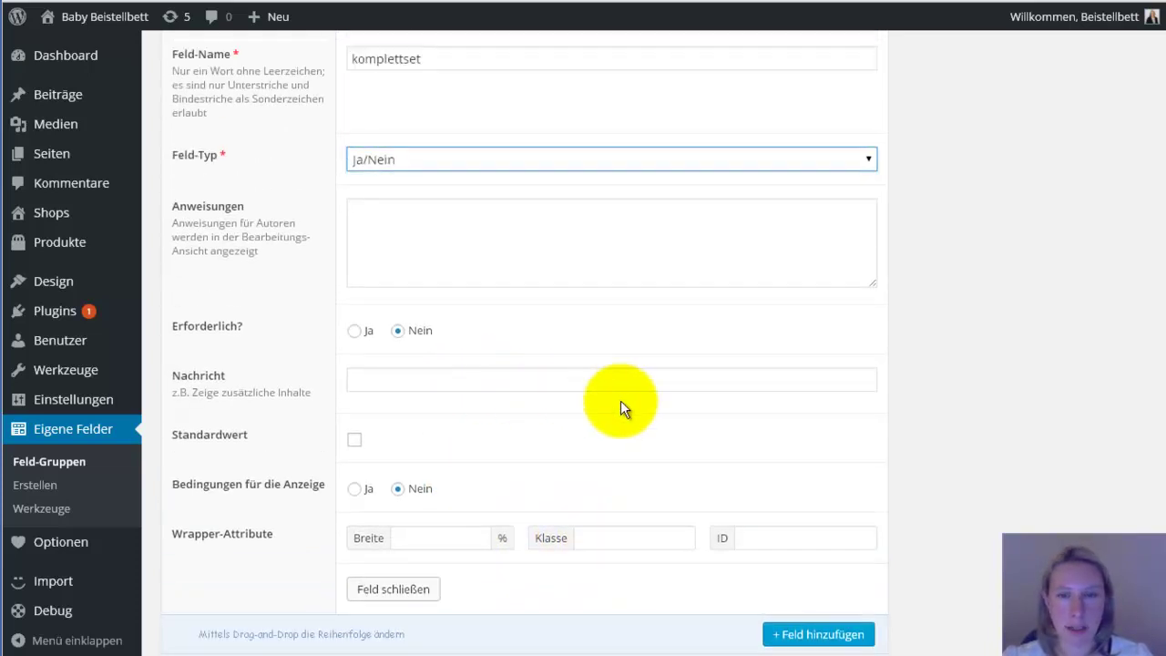
{"action": "scroll", "coordinate": [742, 520], "scroll_direction": "down", "scroll_amount": 1}
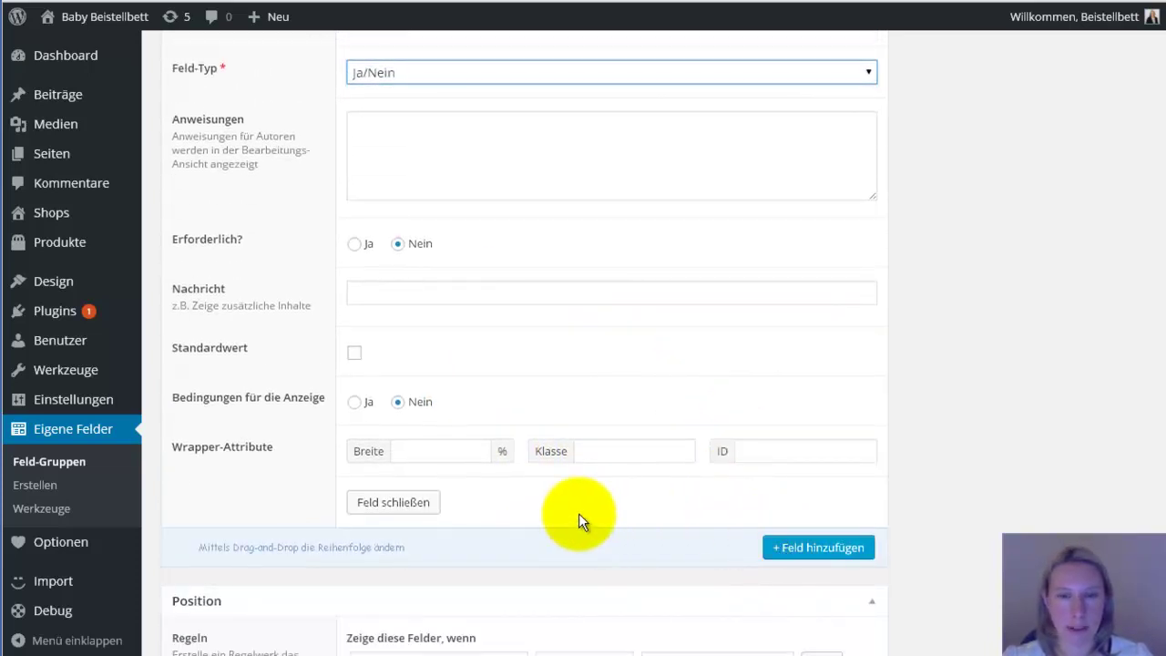
Update the Eigenschaften (Hauptprodukt) field group to save the new Komplettset field.
{"action": "scroll", "coordinate": [379, 360], "scroll_direction": "up", "scroll_amount": 2}
{"action": "scroll", "coordinate": [379, 360], "scroll_direction": "up", "scroll_amount": 4}
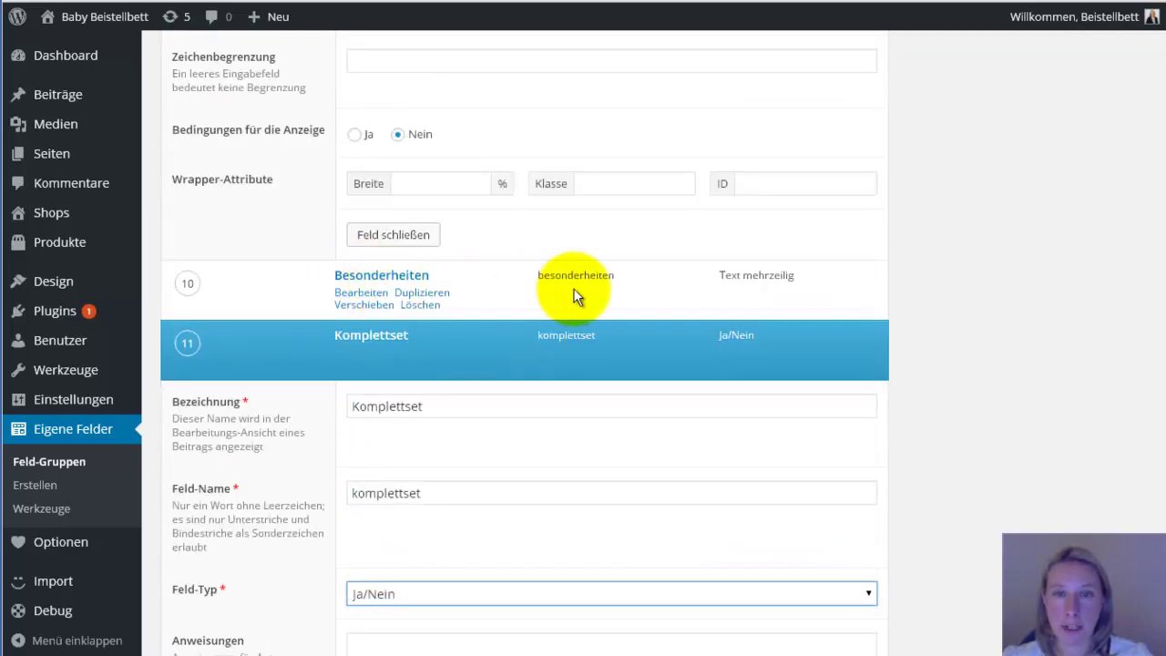
{"action": "scroll", "coordinate": [1020, 250], "scroll_direction": "up", "scroll_amount": 10}
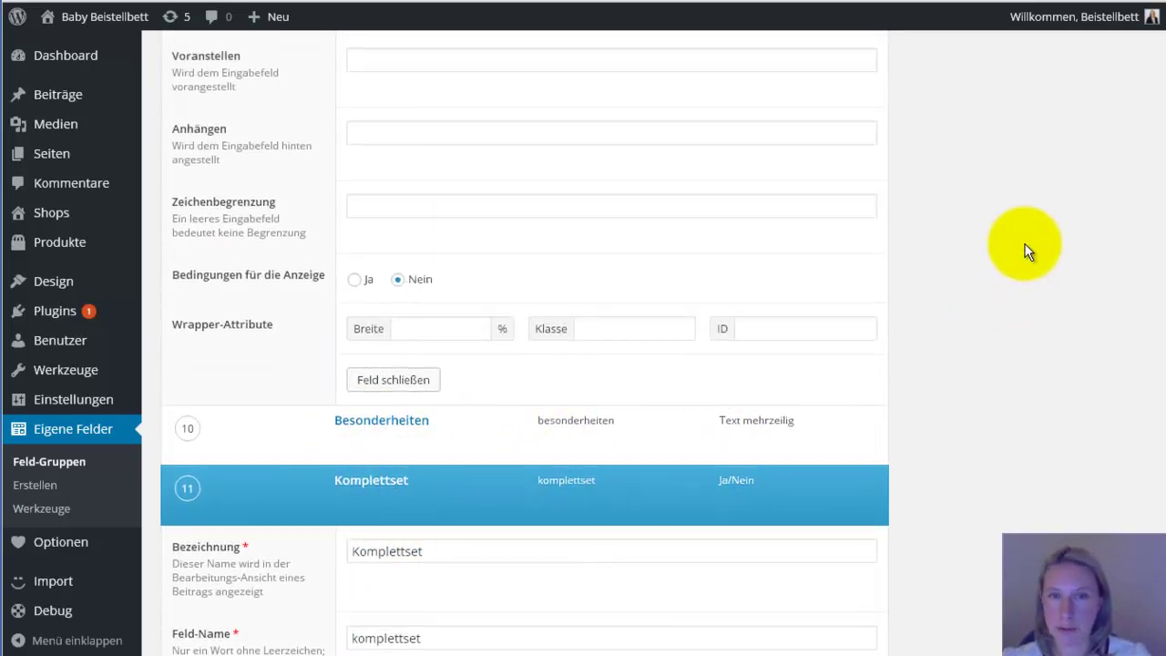
{"action": "scroll", "coordinate": [1105, 163], "scroll_direction": "up", "scroll_amount": 6}
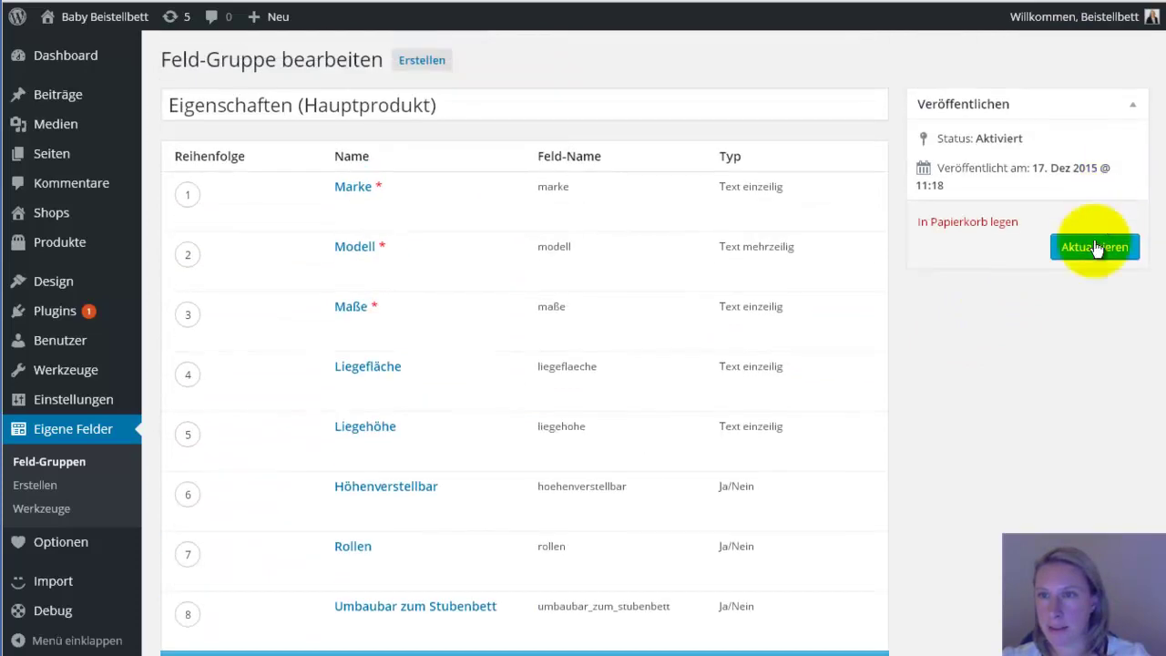
{"action": "left_click", "coordinate": [1096, 246]}
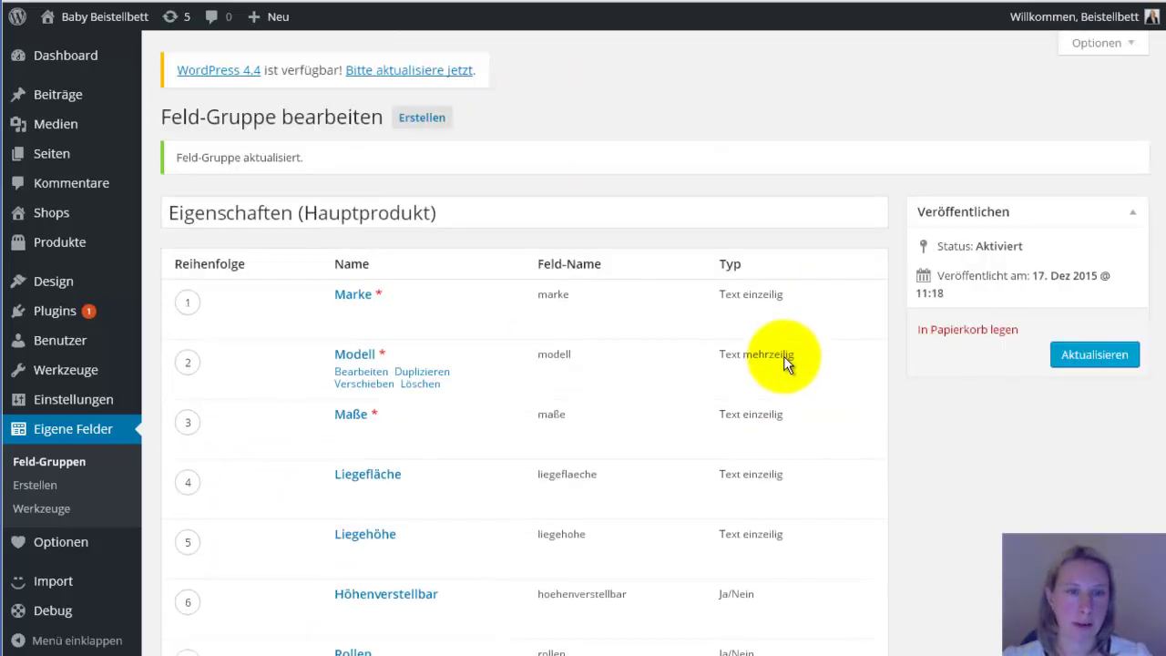
Move the Komplettset field up to position 9, between Umbaubar zum Stubenbett and Material, and review the field order.
{"action": "scroll", "coordinate": [802, 419], "scroll_direction": "down", "scroll_amount": 5}
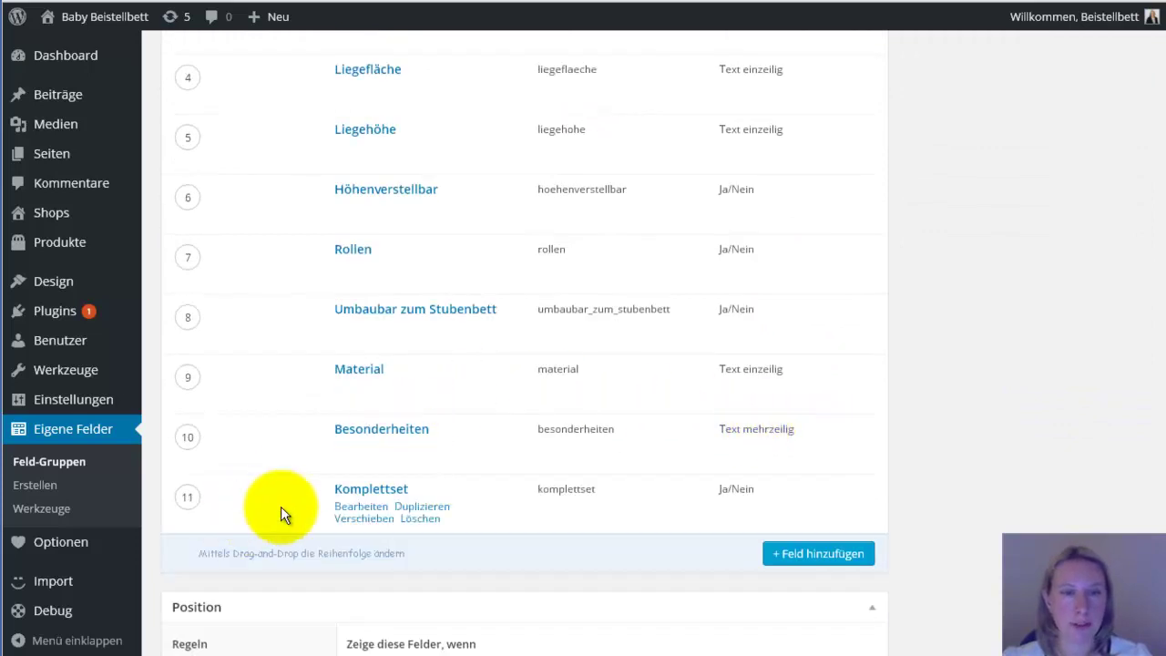
{"action": "left_click_drag", "start_coordinate": [192, 498], "coordinate": [171, 370]}
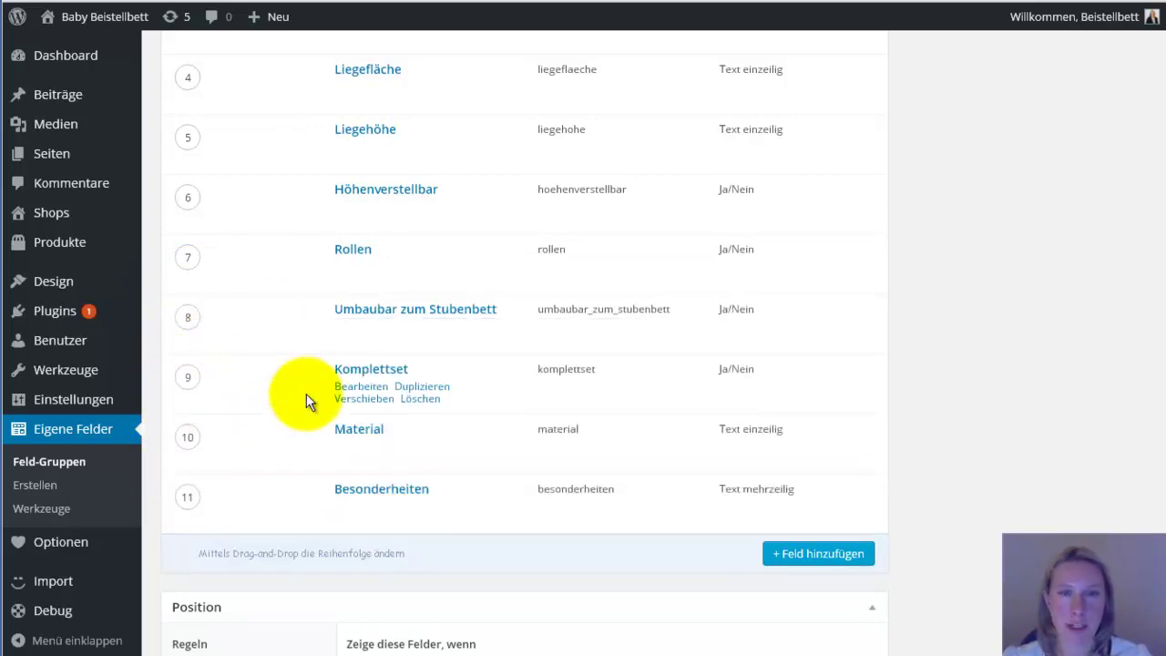
{"action": "scroll", "coordinate": [325, 332], "scroll_direction": "up", "scroll_amount": 3}
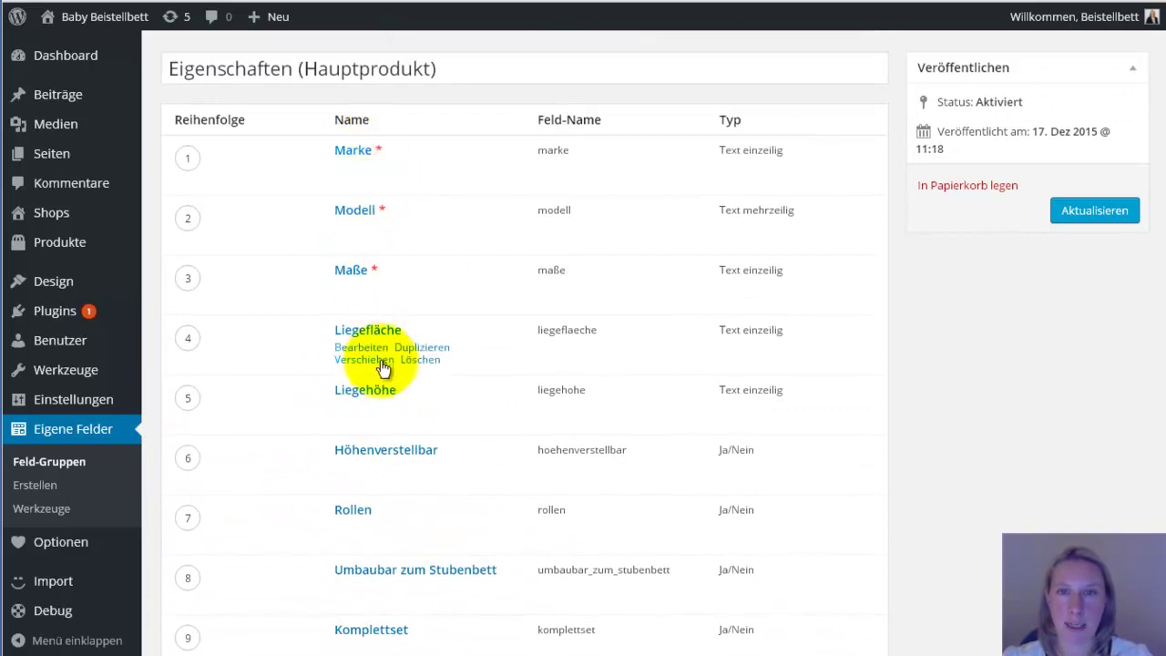
{"action": "scroll", "coordinate": [400, 337], "scroll_direction": "down", "scroll_amount": 1}
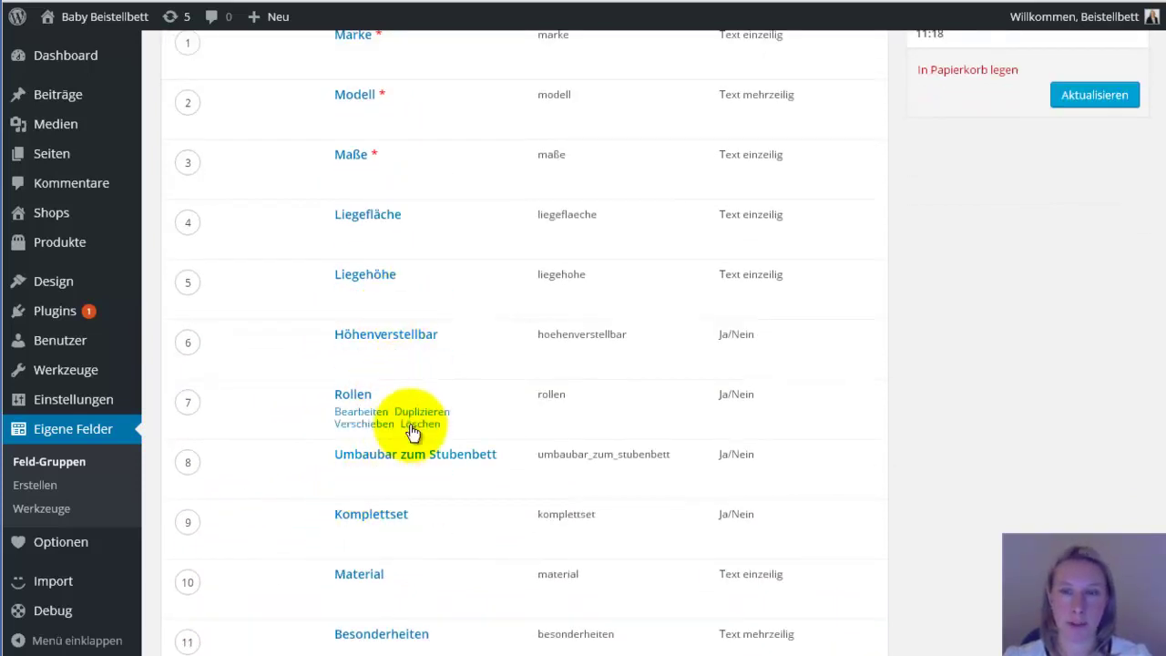
{"action": "scroll", "coordinate": [455, 417], "scroll_direction": "down", "scroll_amount": 3}
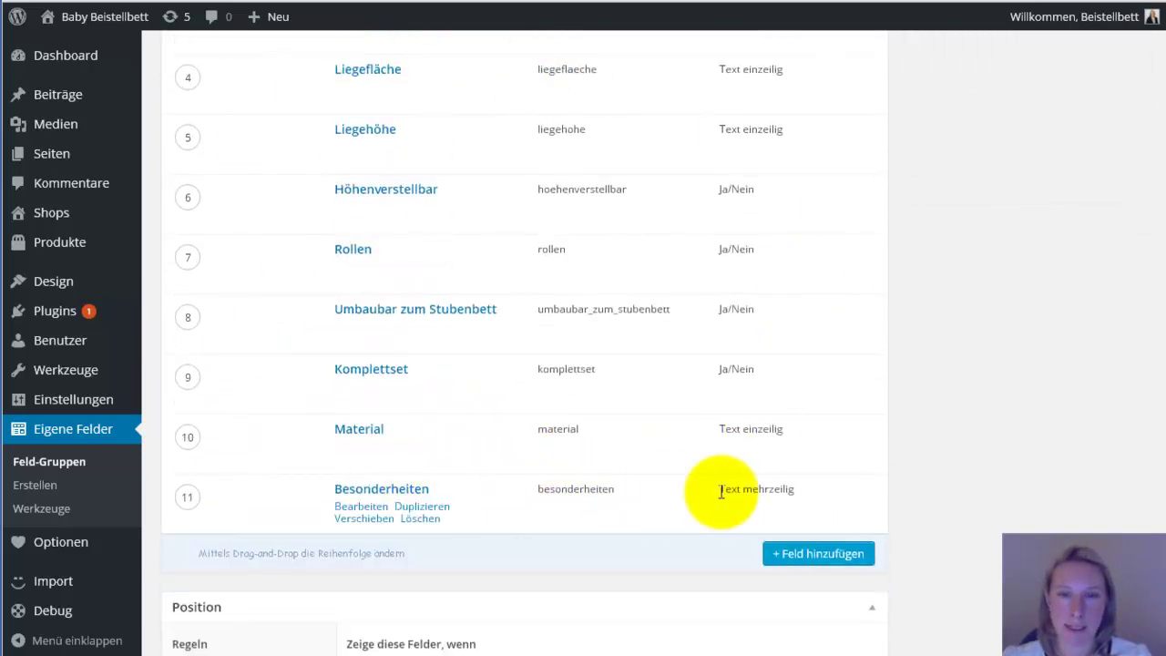
Examine the field group's Position rules and the taxonomy terms available for the Matratzen exclusion rule.
{"action": "scroll", "coordinate": [957, 370], "scroll_direction": "down", "scroll_amount": 2}
{"action": "scroll", "coordinate": [955, 371], "scroll_direction": "down", "scroll_amount": 1}
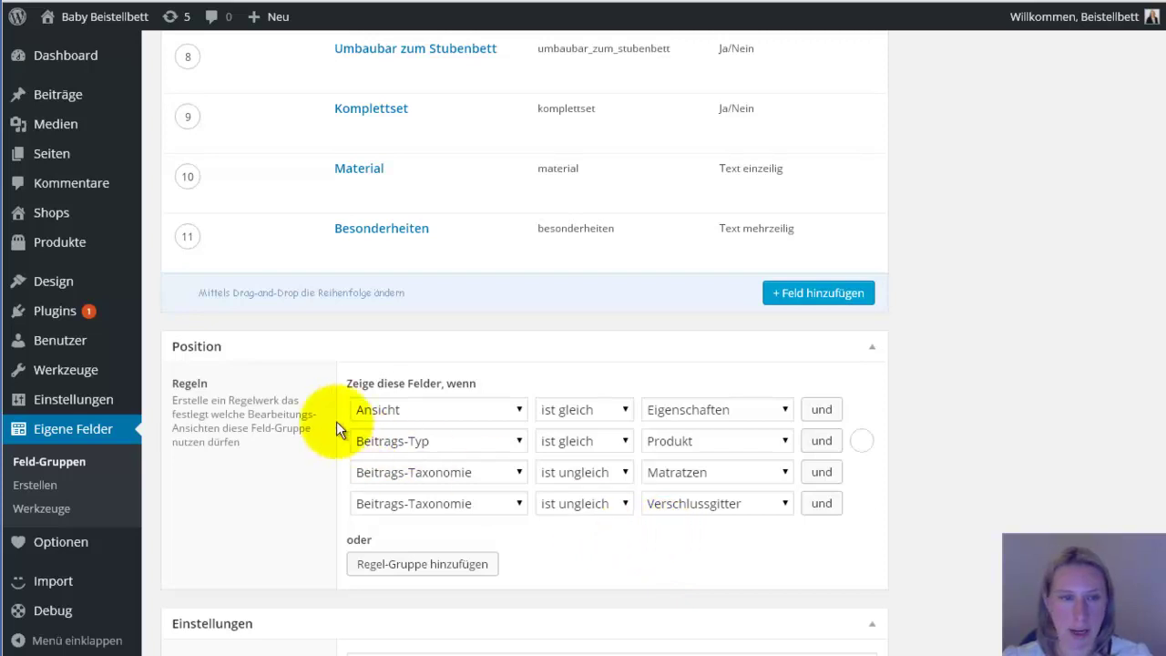
{"action": "scroll", "coordinate": [888, 387], "scroll_direction": "down", "scroll_amount": 1}
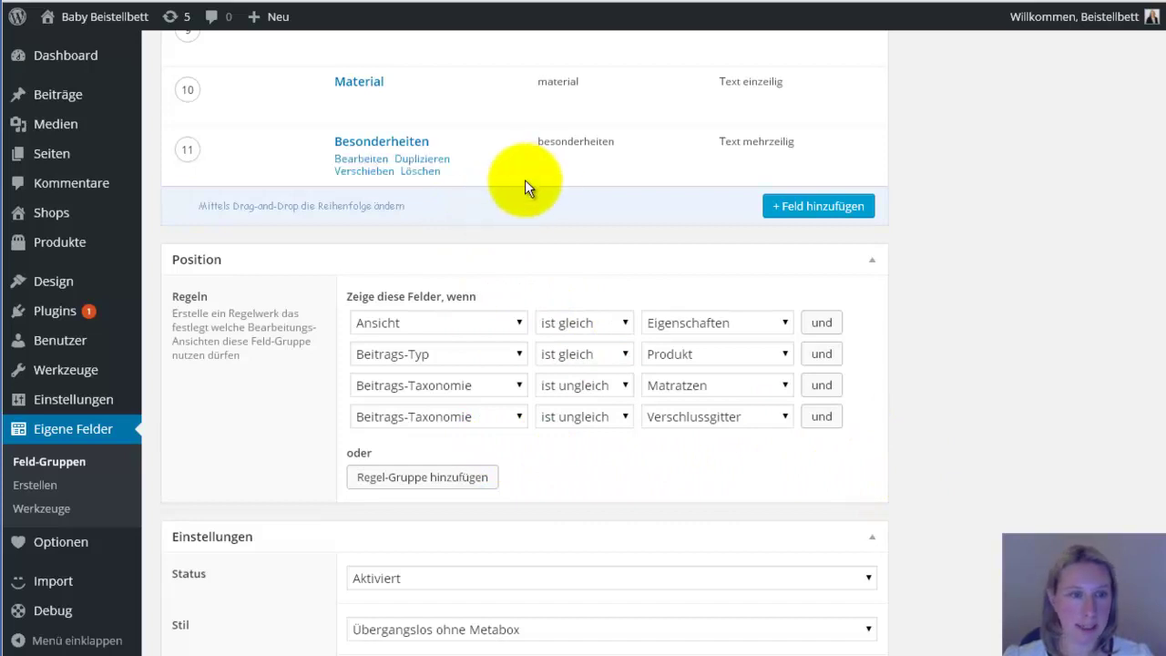
{"action": "mouse_move", "coordinate": [494, 164]}
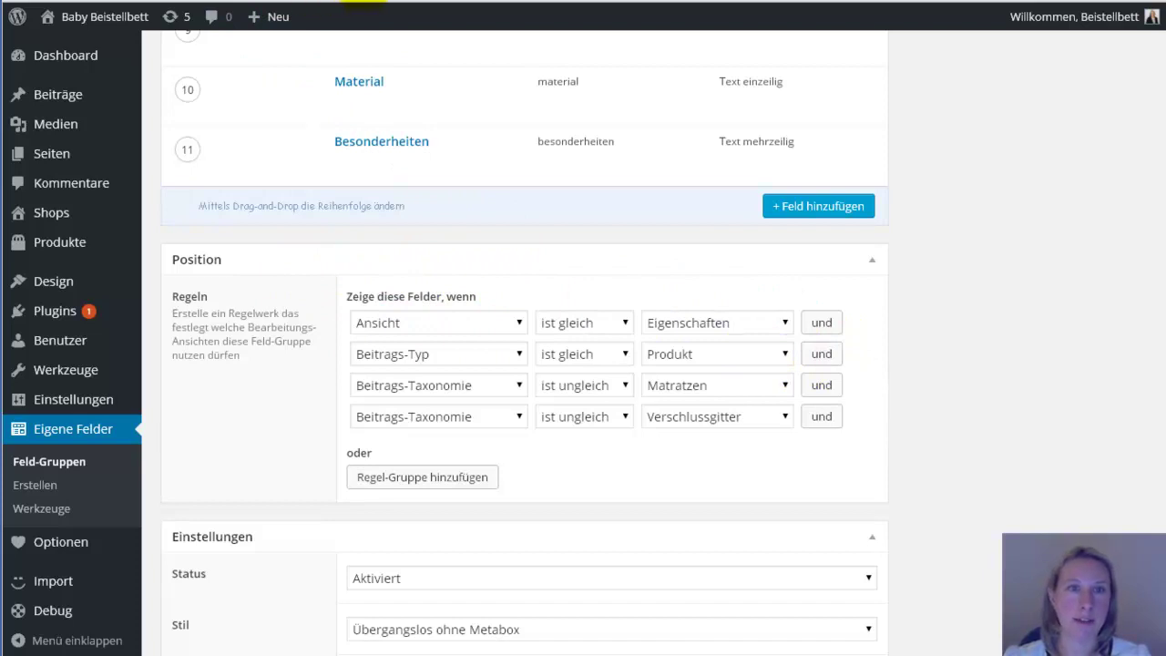
{"action": "mouse_move", "coordinate": [345, 120]}
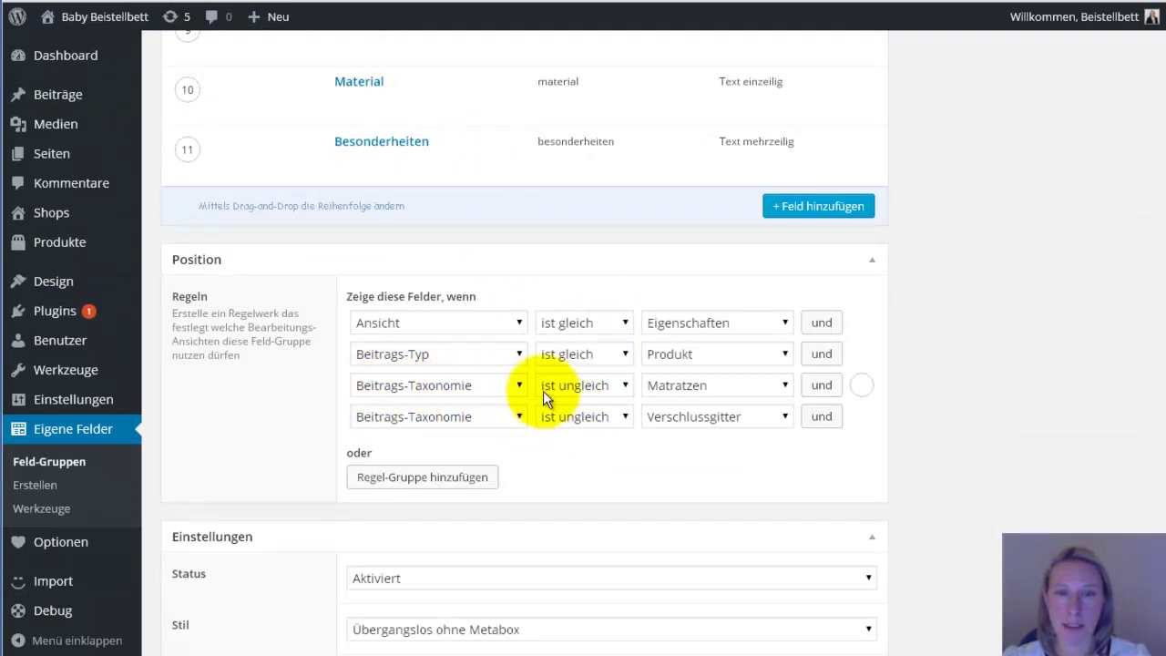
{"action": "left_click", "coordinate": [781, 385]}
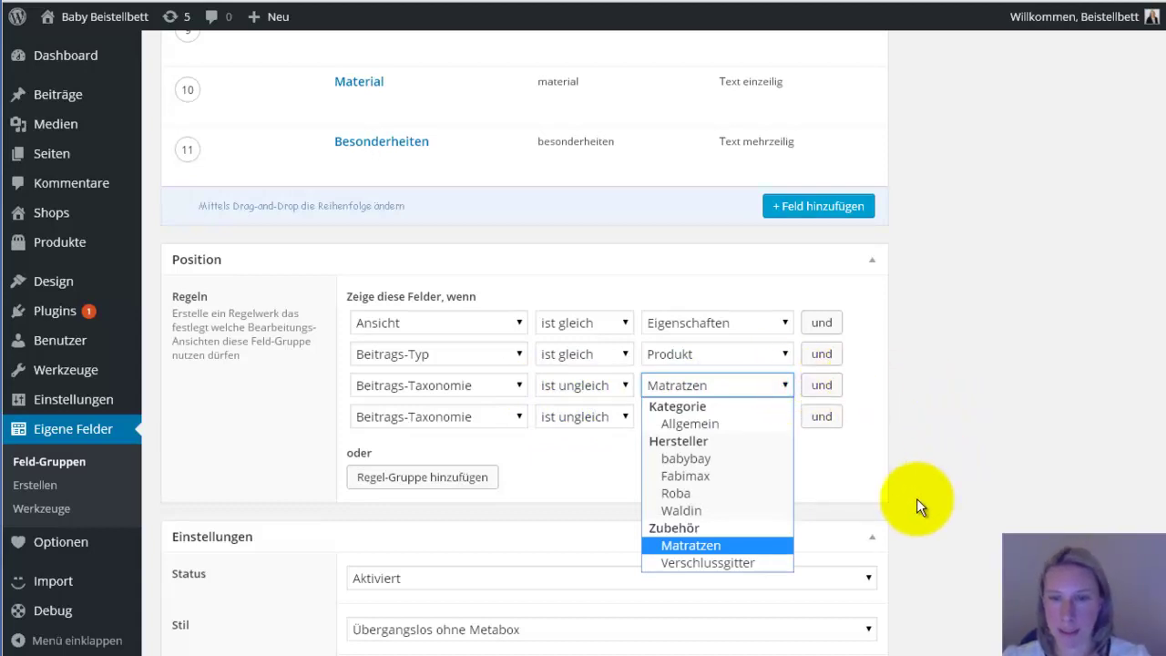
{"action": "left_click", "coordinate": [837, 466]}
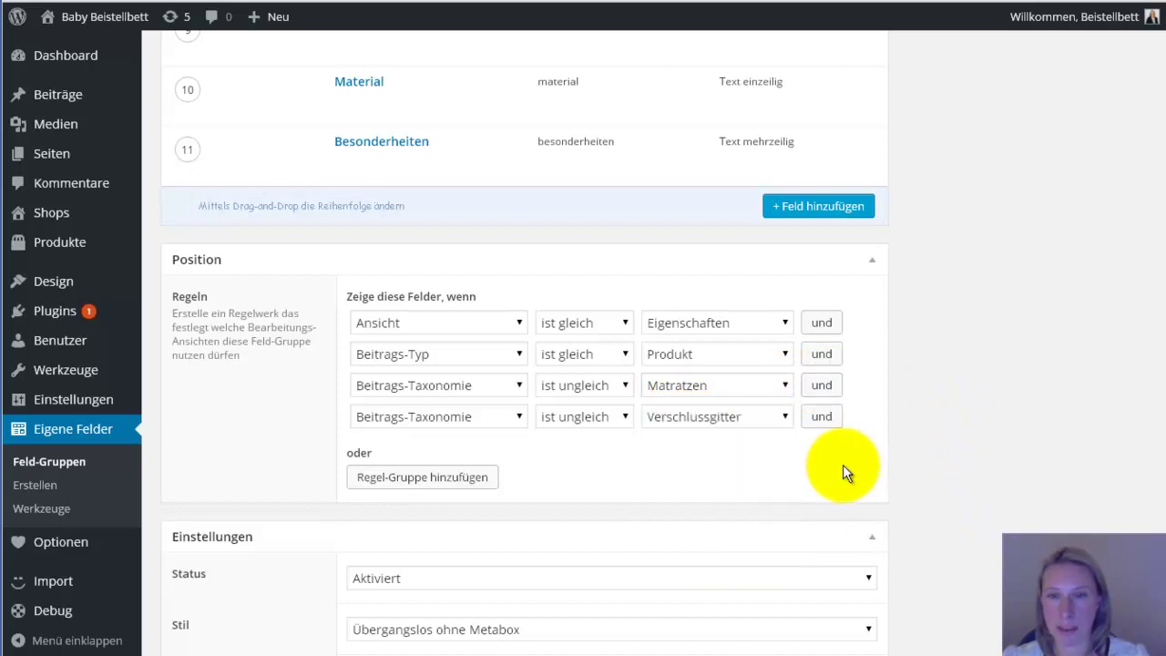
Add another display rule to the group's Position rules: Beitrags-Taxonomie ist ungleich Allgemein.
{"action": "left_click", "coordinate": [822, 417]}
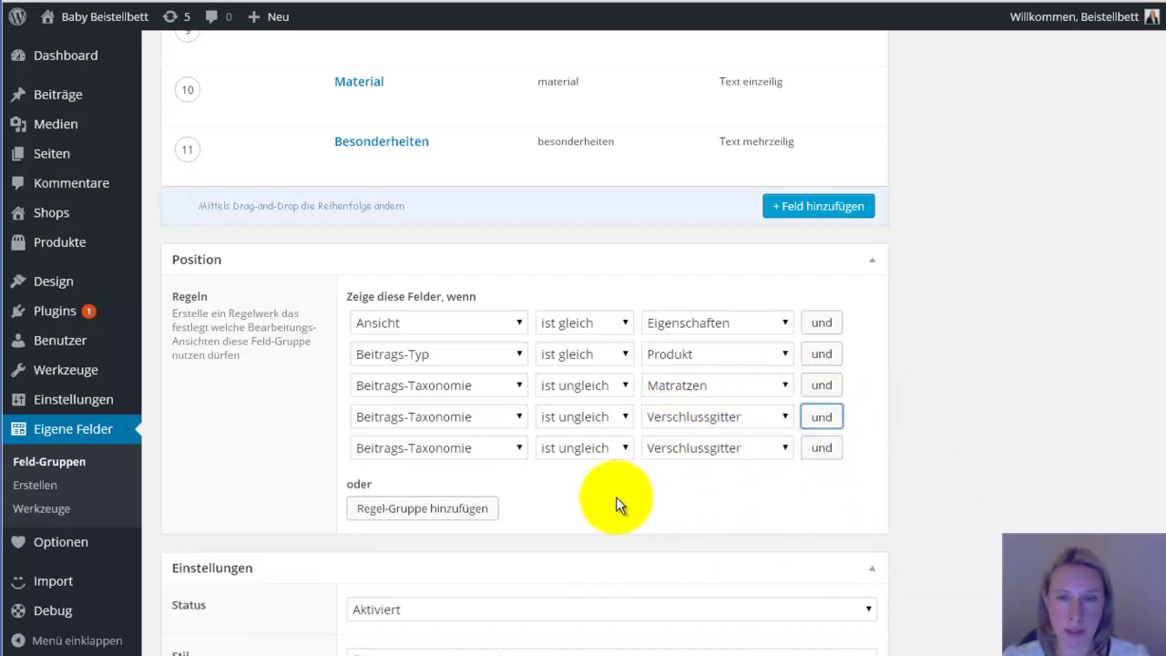
{"action": "left_click", "coordinate": [760, 452]}
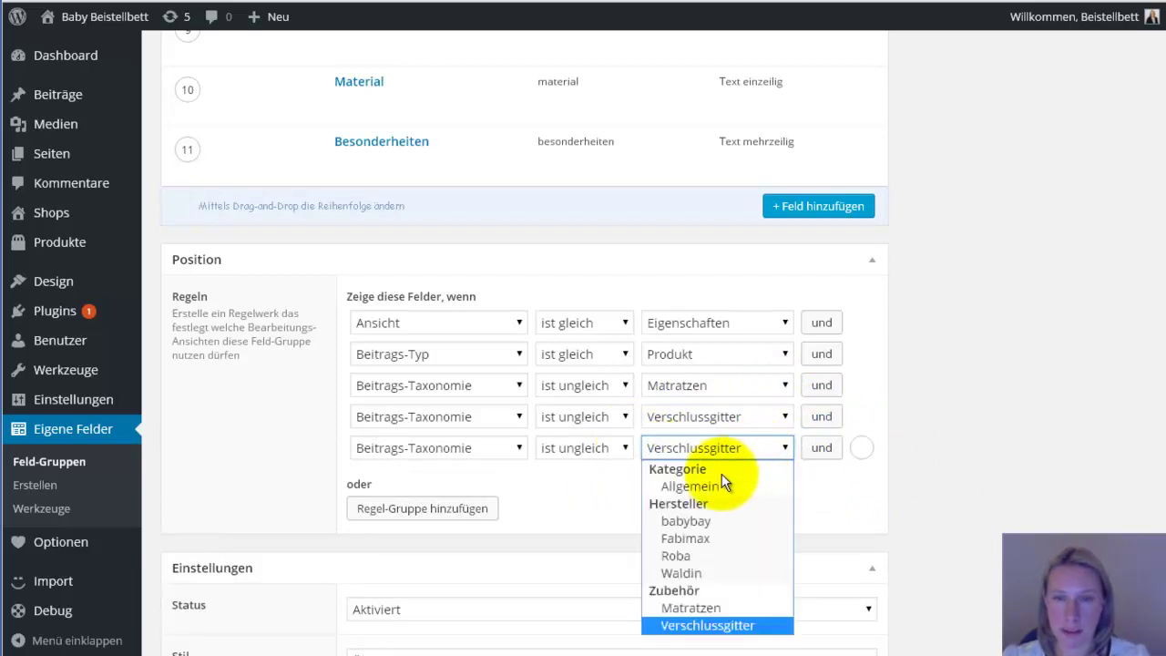
{"action": "left_click", "coordinate": [712, 486]}
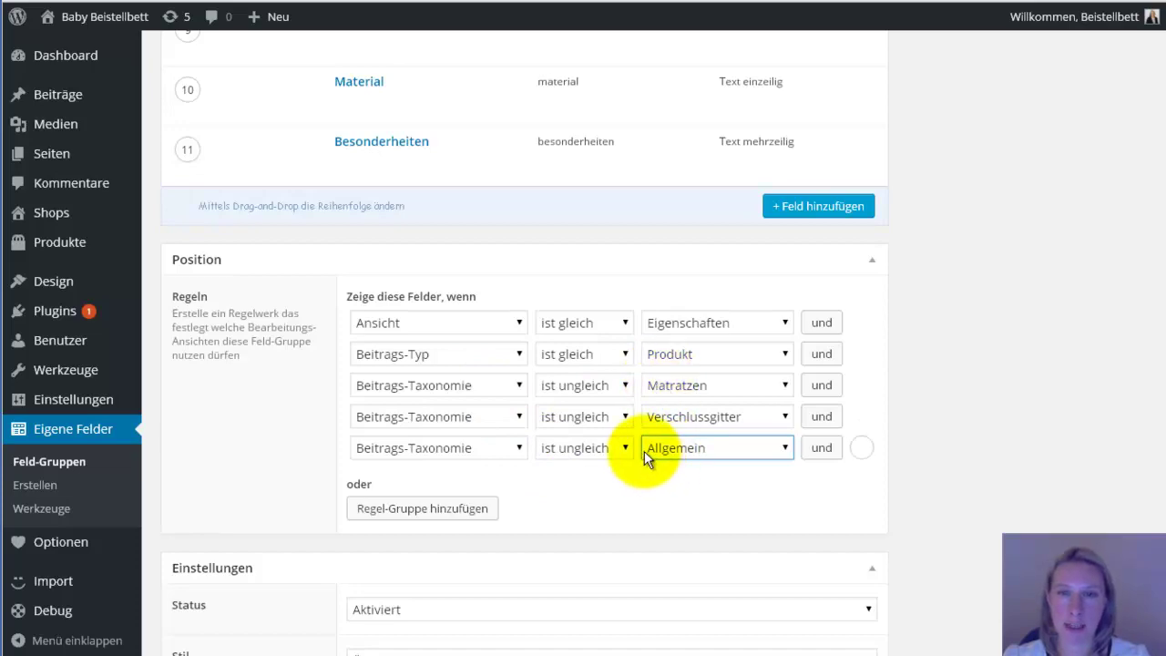
Update the field group to save the added display rule, and return to the Position rules.
{"action": "scroll", "coordinate": [1159, 162], "scroll_direction": "up", "scroll_amount": 6}
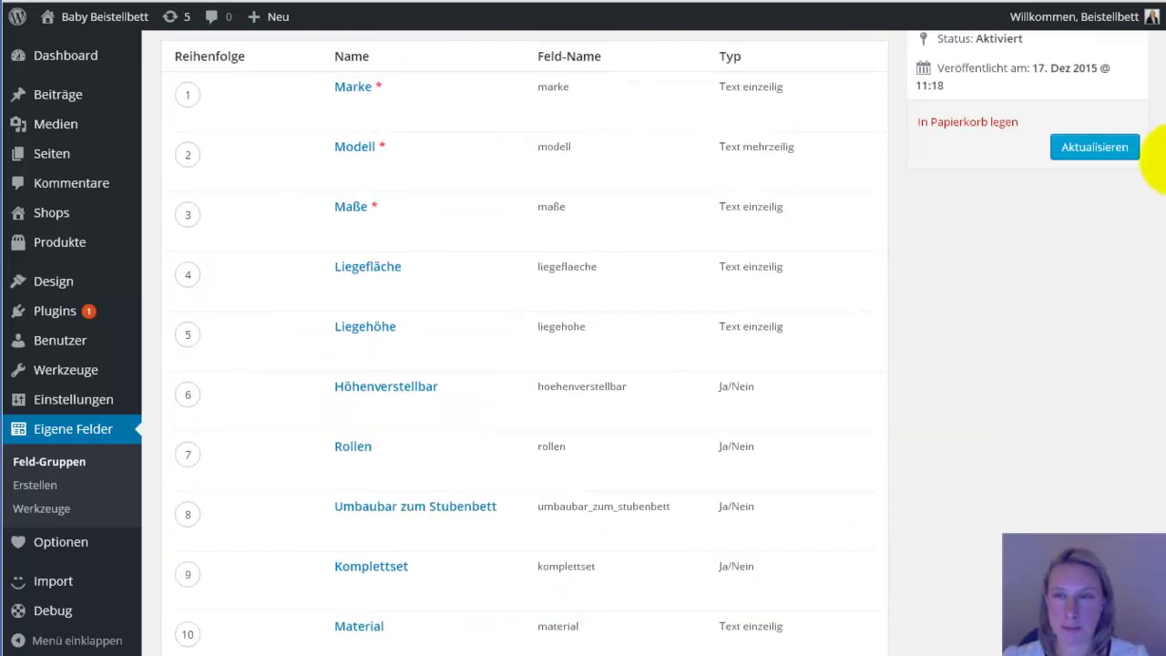
{"action": "scroll", "coordinate": [1159, 153], "scroll_direction": "up", "scroll_amount": 3}
{"action": "left_click", "coordinate": [1093, 353]}
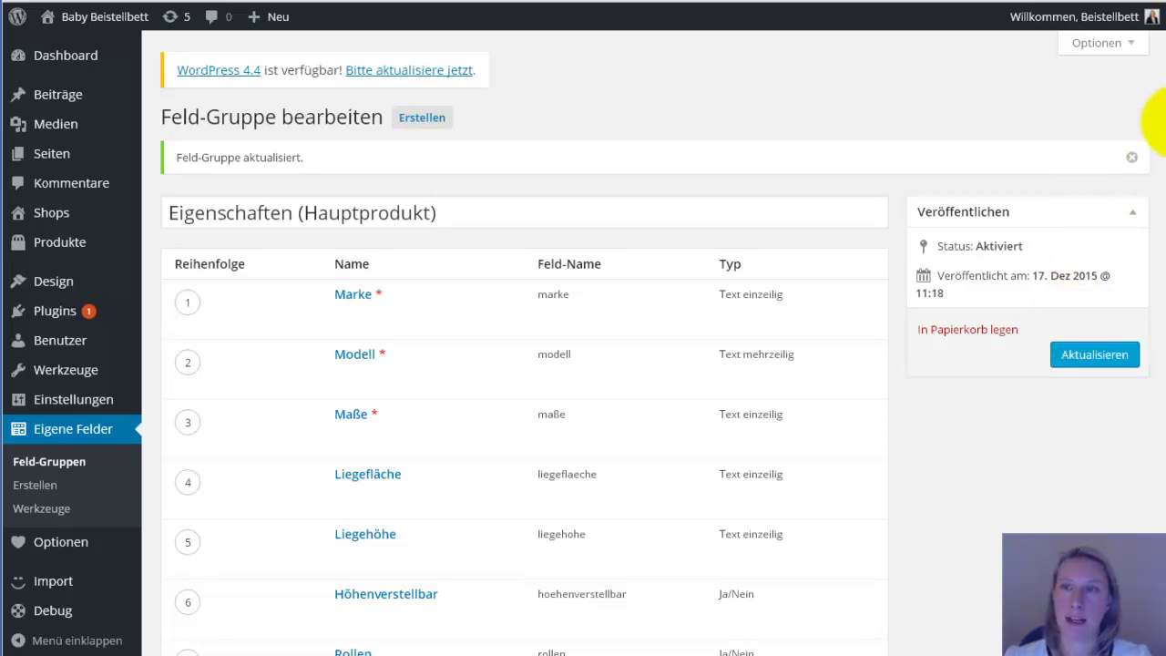
{"action": "scroll", "coordinate": [1148, 195], "scroll_direction": "down", "scroll_amount": 7}
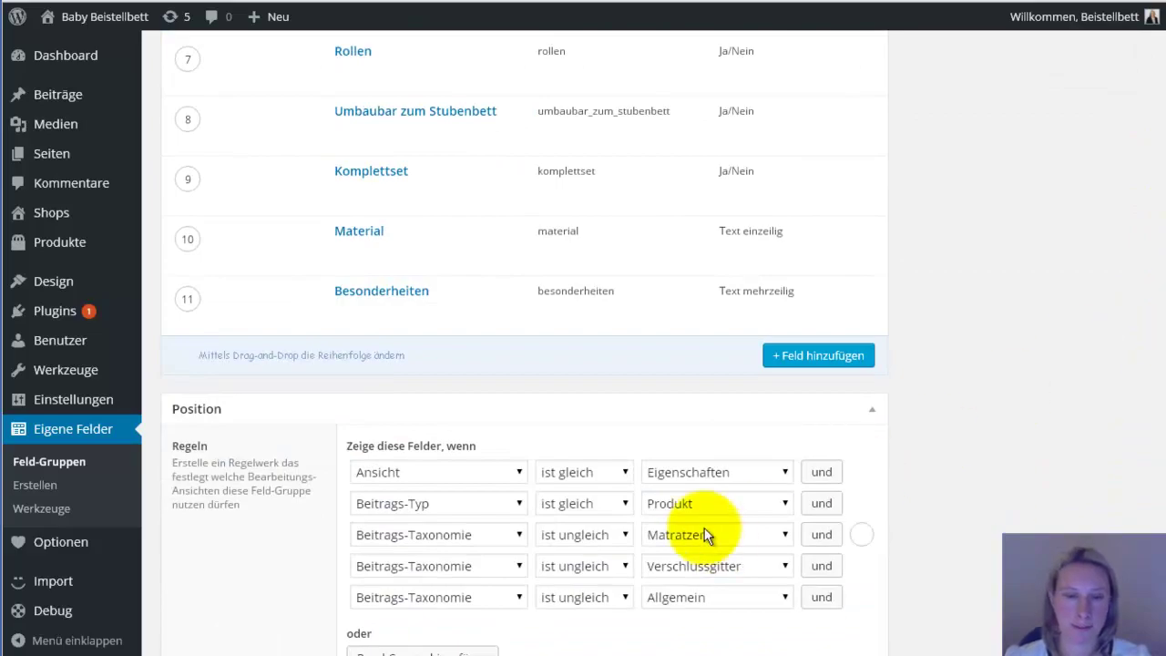